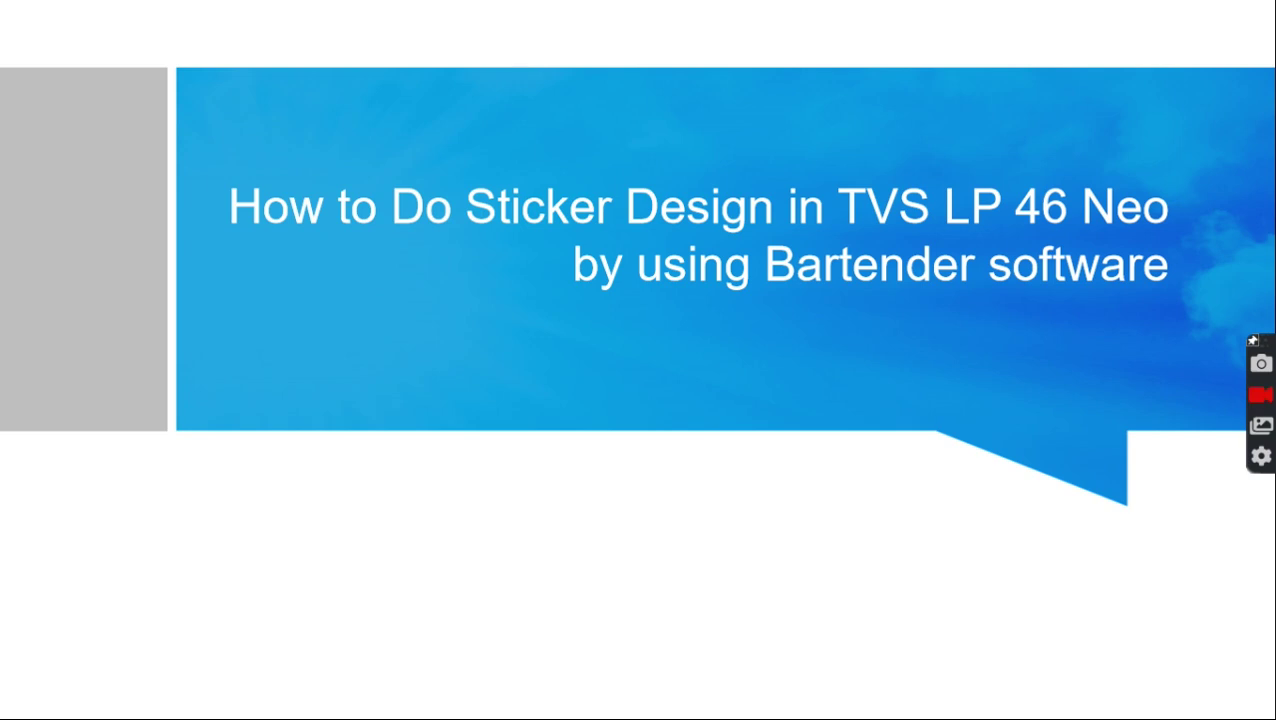
Exit the slide show and minimise WPS Presentation so the desktop shows behind Notepad
{"action": "key", "text": "Escape"}
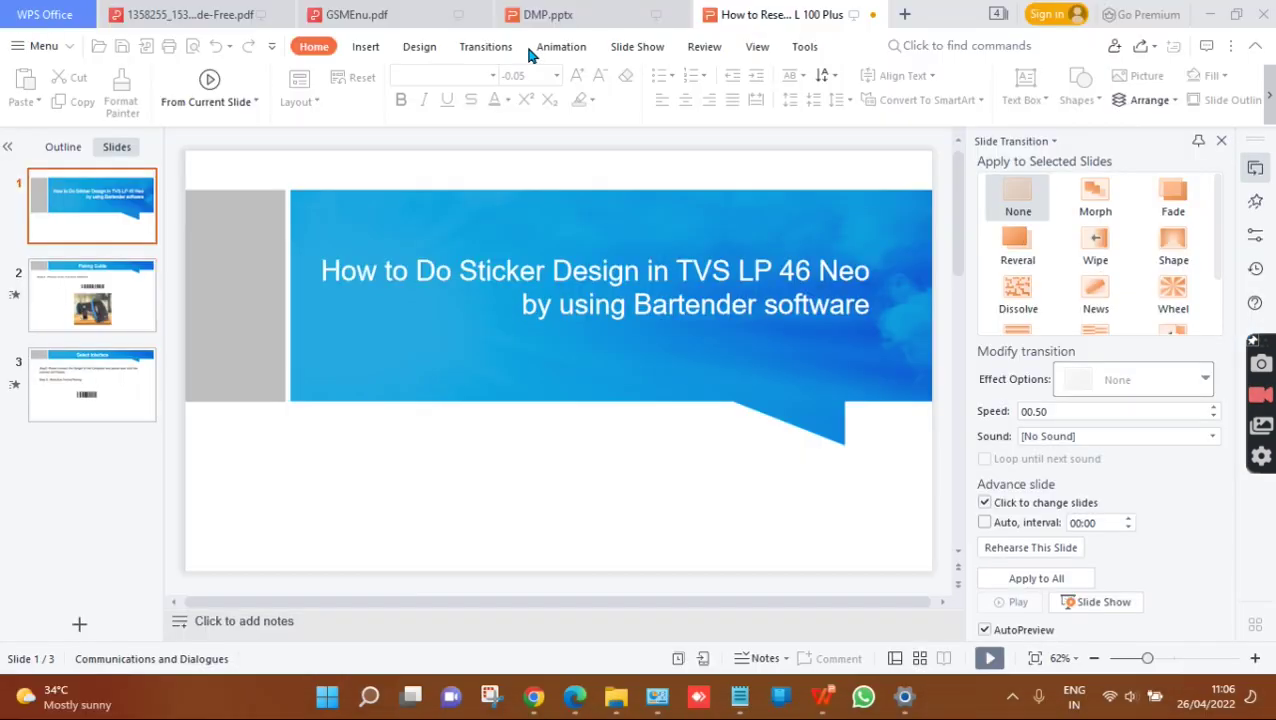
{"action": "key", "text": "Down"}
{"action": "left_click", "coordinate": [1209, 14]}
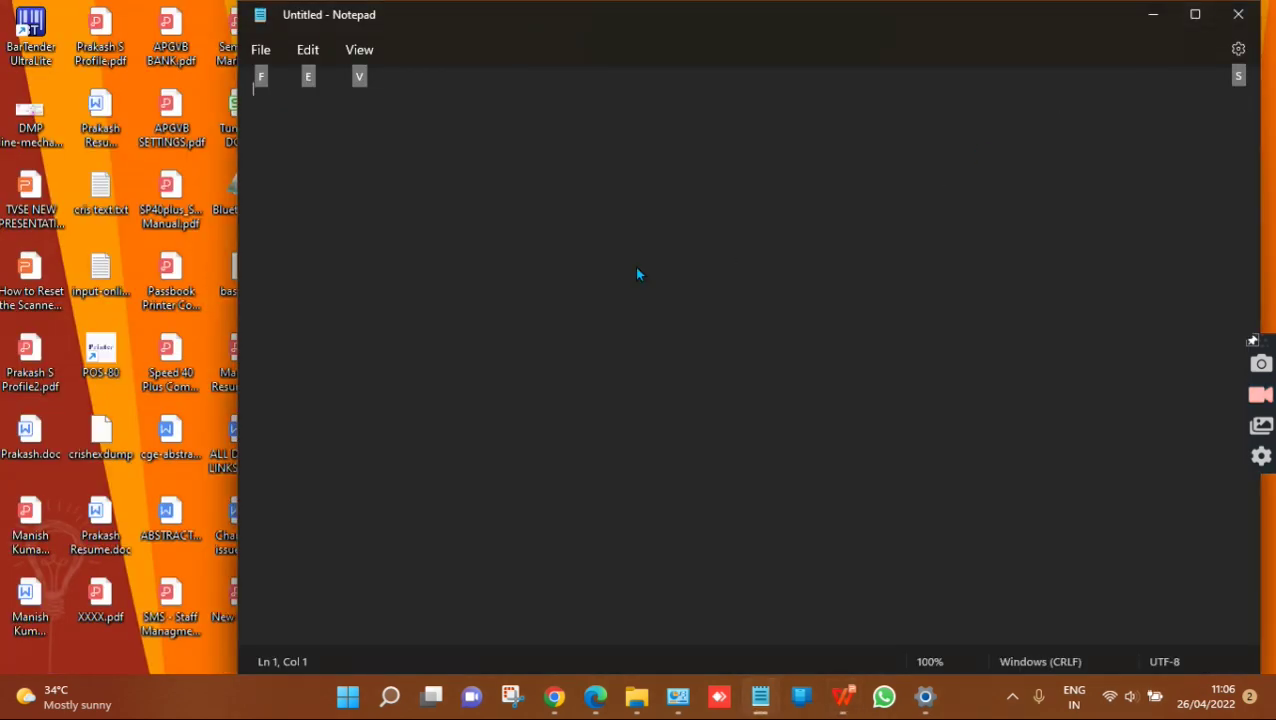
{"action": "left_click", "coordinate": [40, 57]}
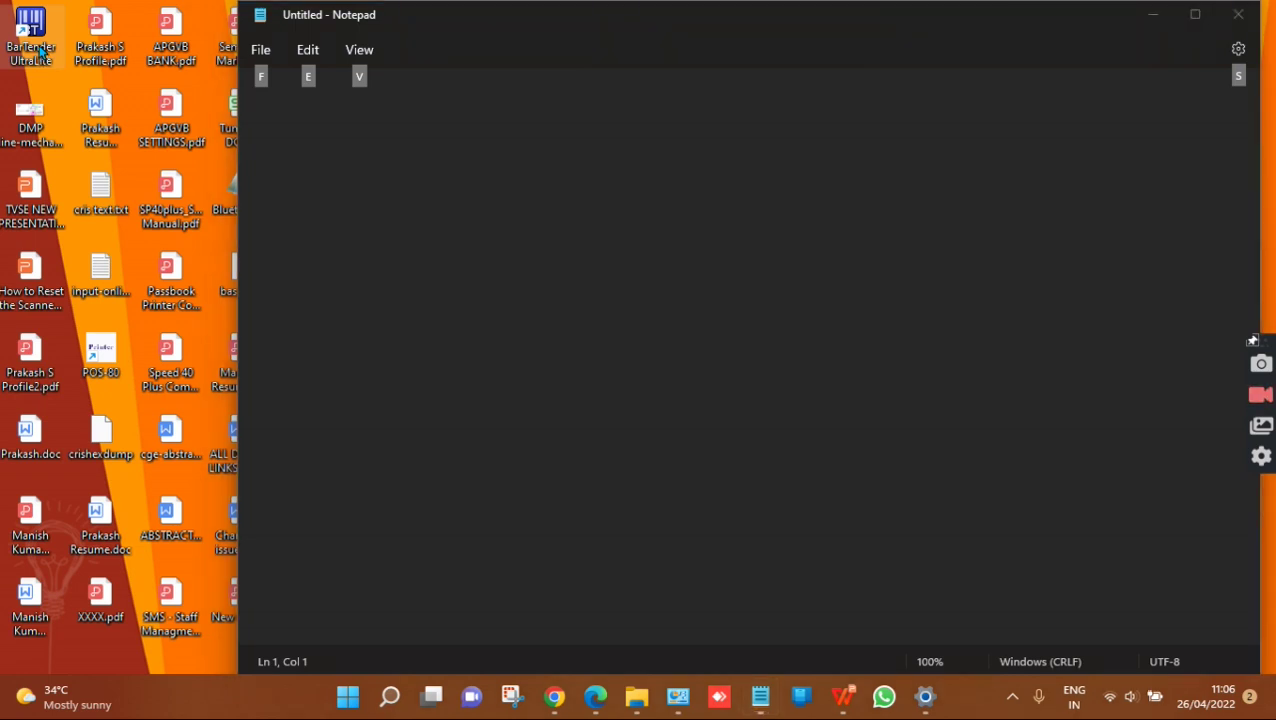
Launch BarTender UltraLite and start a Blank Template document on the default TVSE LP 46 NEO printer
{"action": "double_click", "coordinate": [50, 38]}
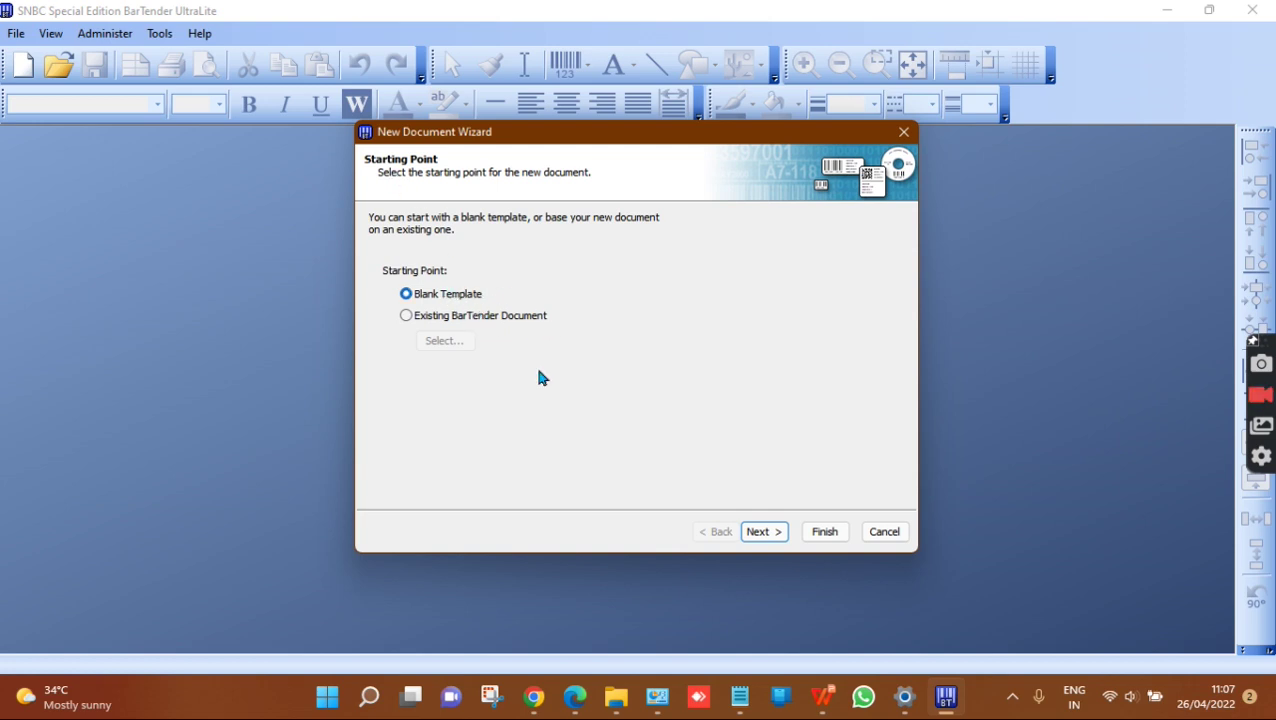
{"action": "left_click", "coordinate": [766, 532]}
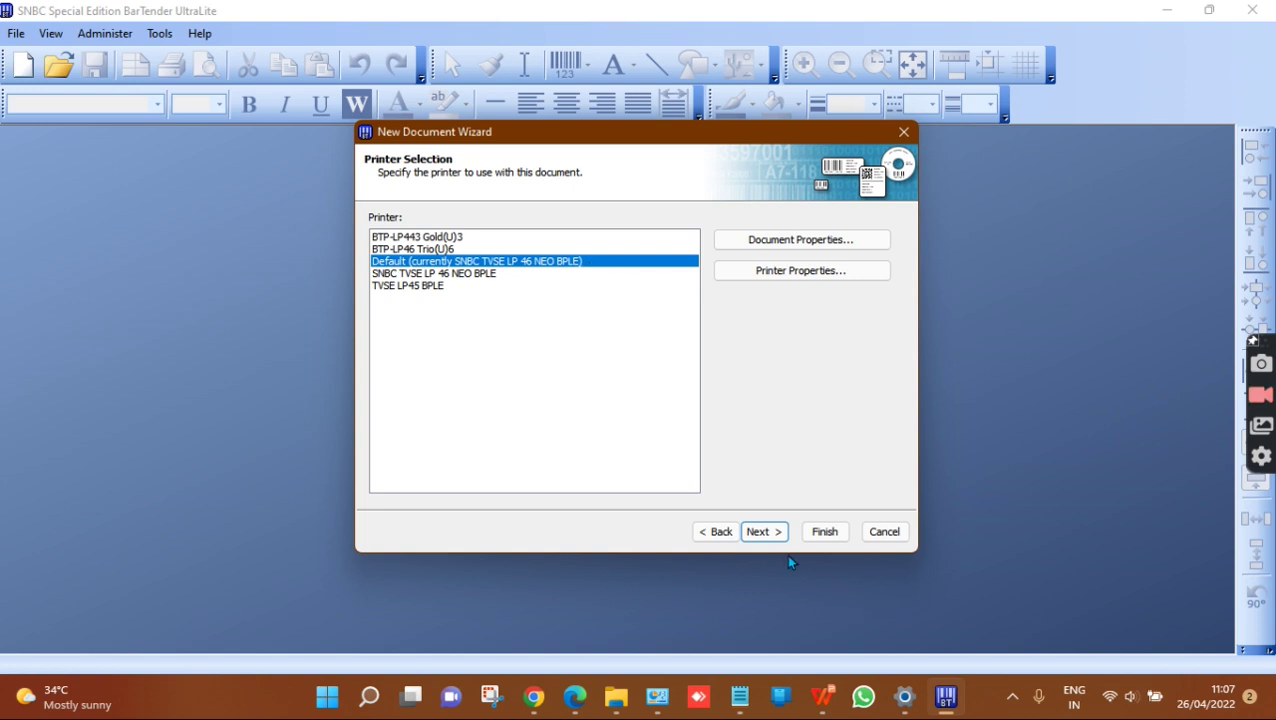
{"action": "left_click", "coordinate": [757, 531]}
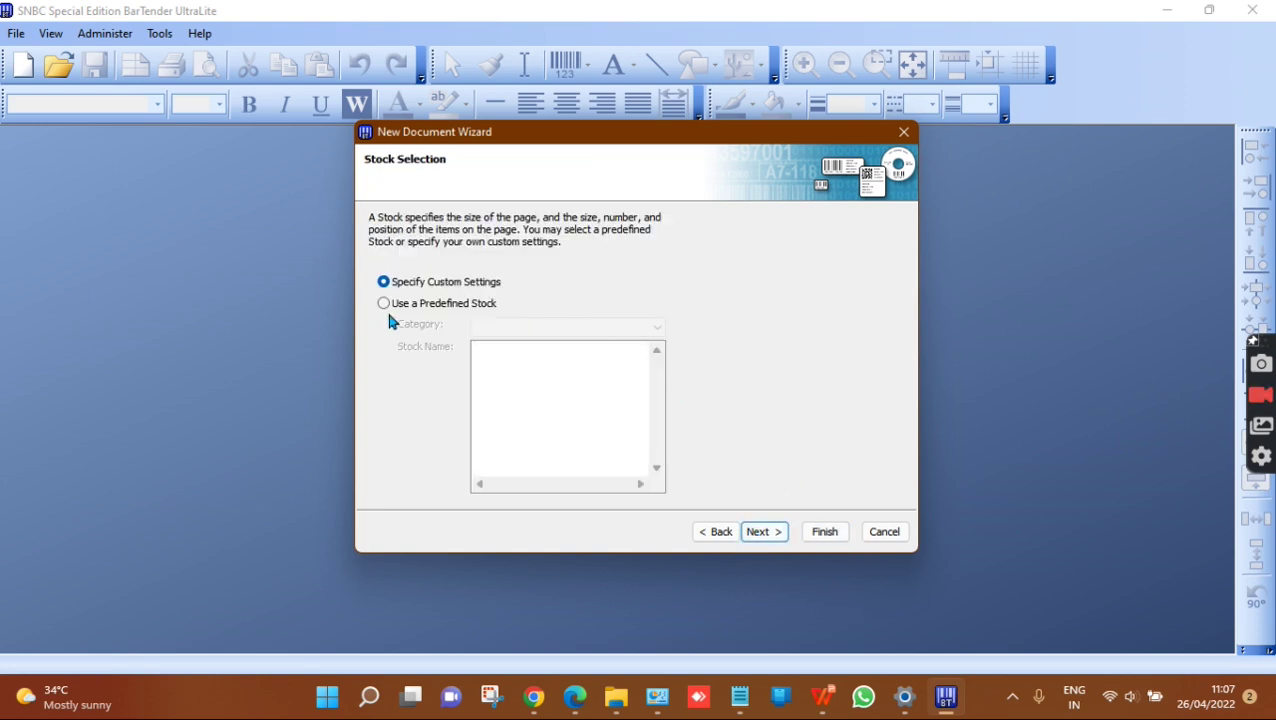
Keep custom stock settings and lay labels out in 1 row of 2 columns
{"action": "left_click", "coordinate": [763, 533]}
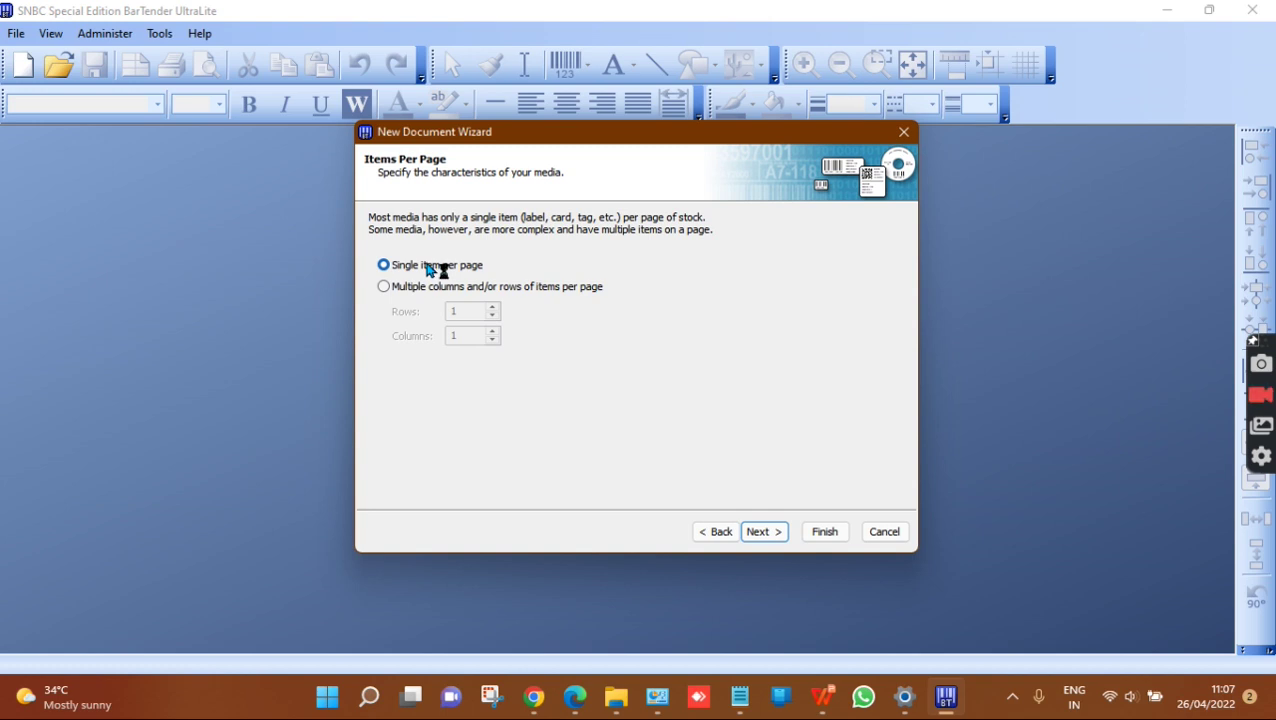
{"action": "left_click", "coordinate": [461, 290]}
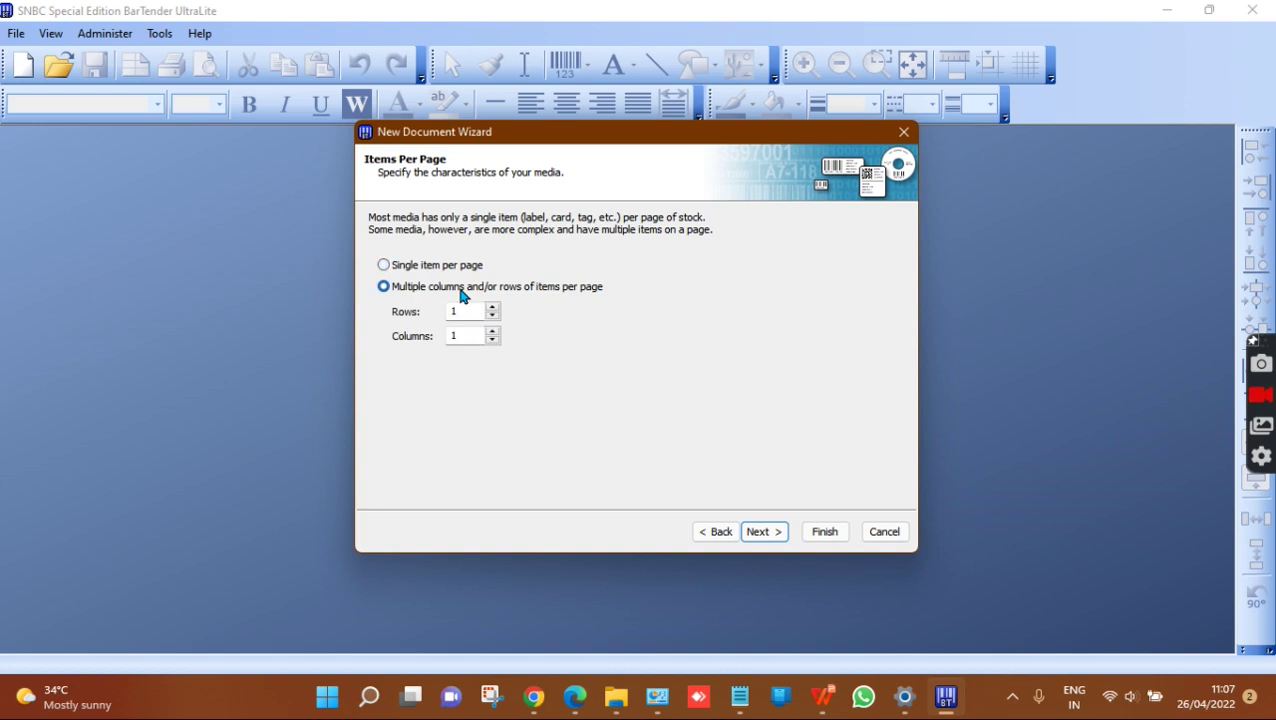
{"action": "left_click", "coordinate": [492, 332]}
{"action": "left_click", "coordinate": [493, 341]}
{"action": "left_click", "coordinate": [764, 532]}
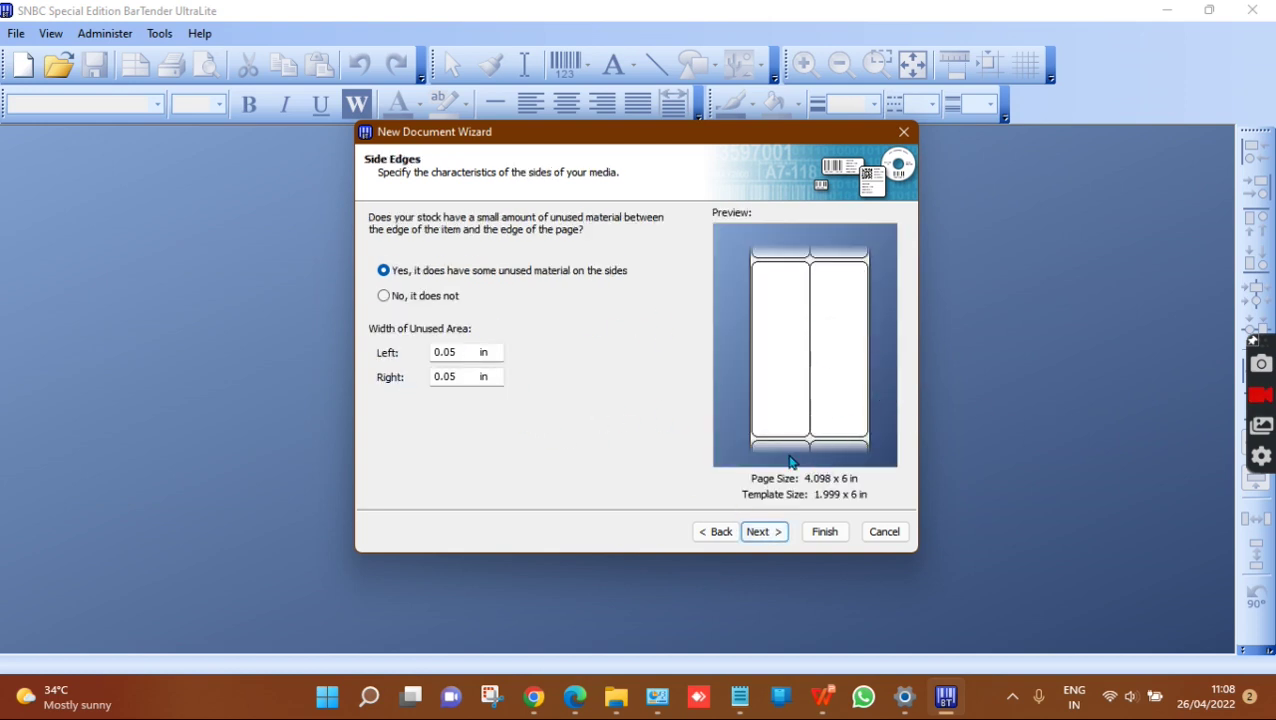
Change the page height from 6.0 to 1 in, giving a 4.098 x 1 in page
{"action": "left_click", "coordinate": [764, 532]}
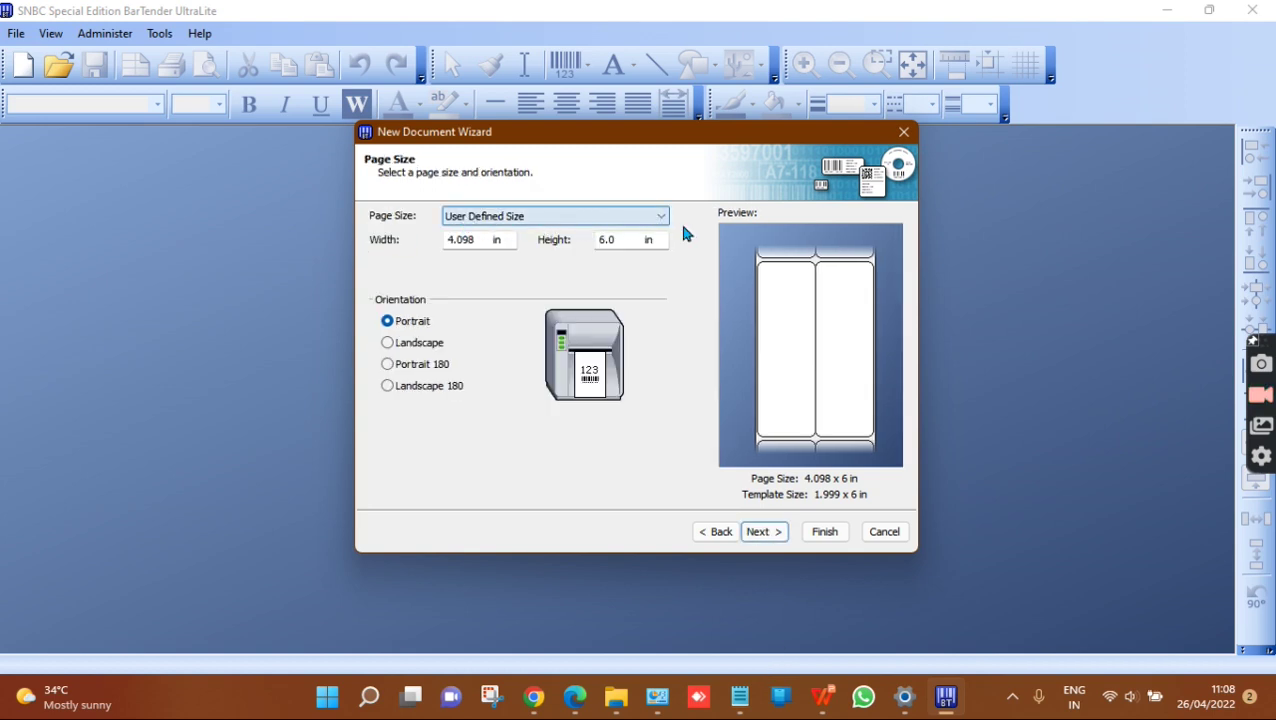
{"action": "left_click", "coordinate": [627, 241]}
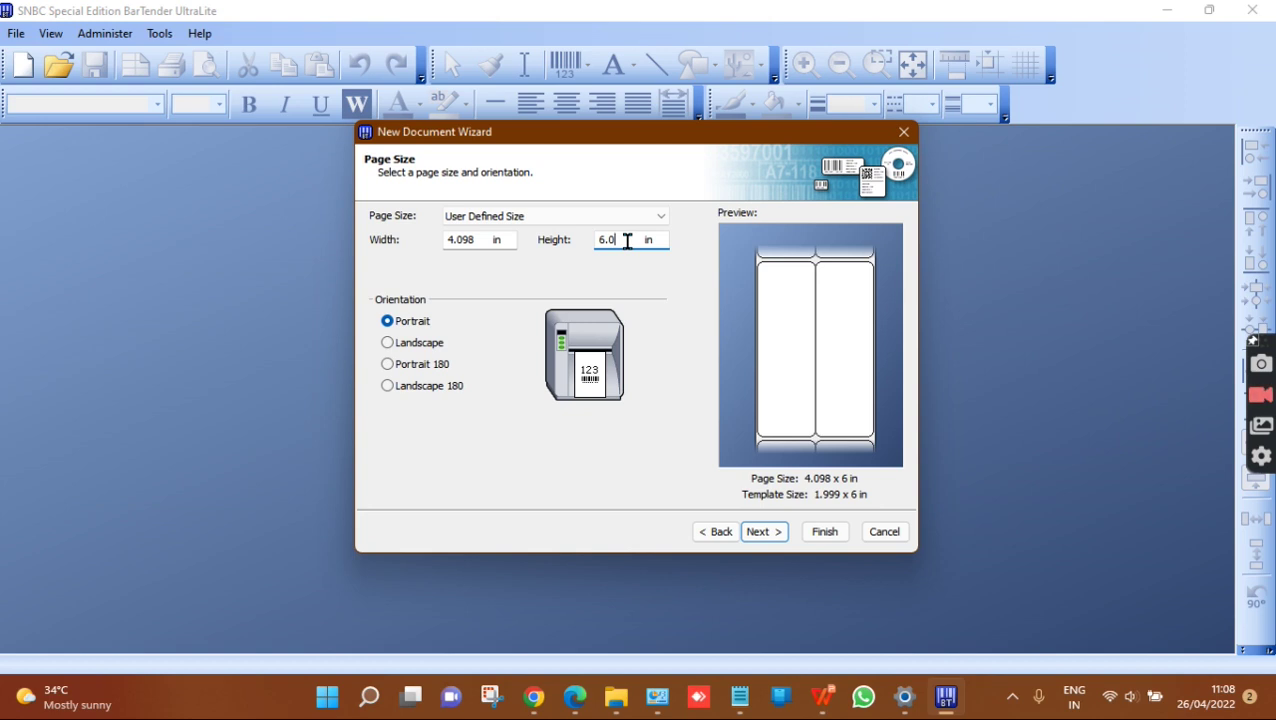
{"action": "key", "text": "BackSpace"}
{"action": "key", "text": "BackSpace"}
{"action": "key", "text": "BackSpace"}
{"action": "type", "text": "1"}
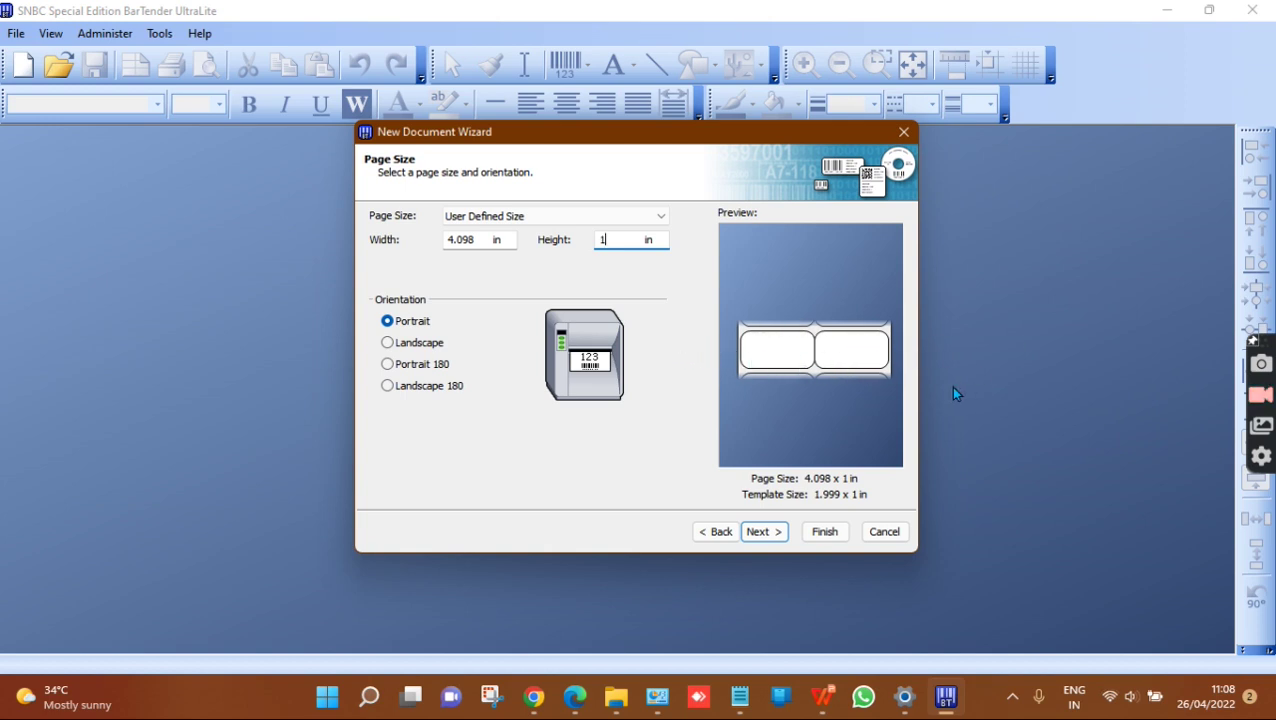
{"action": "left_click", "coordinate": [768, 531]}
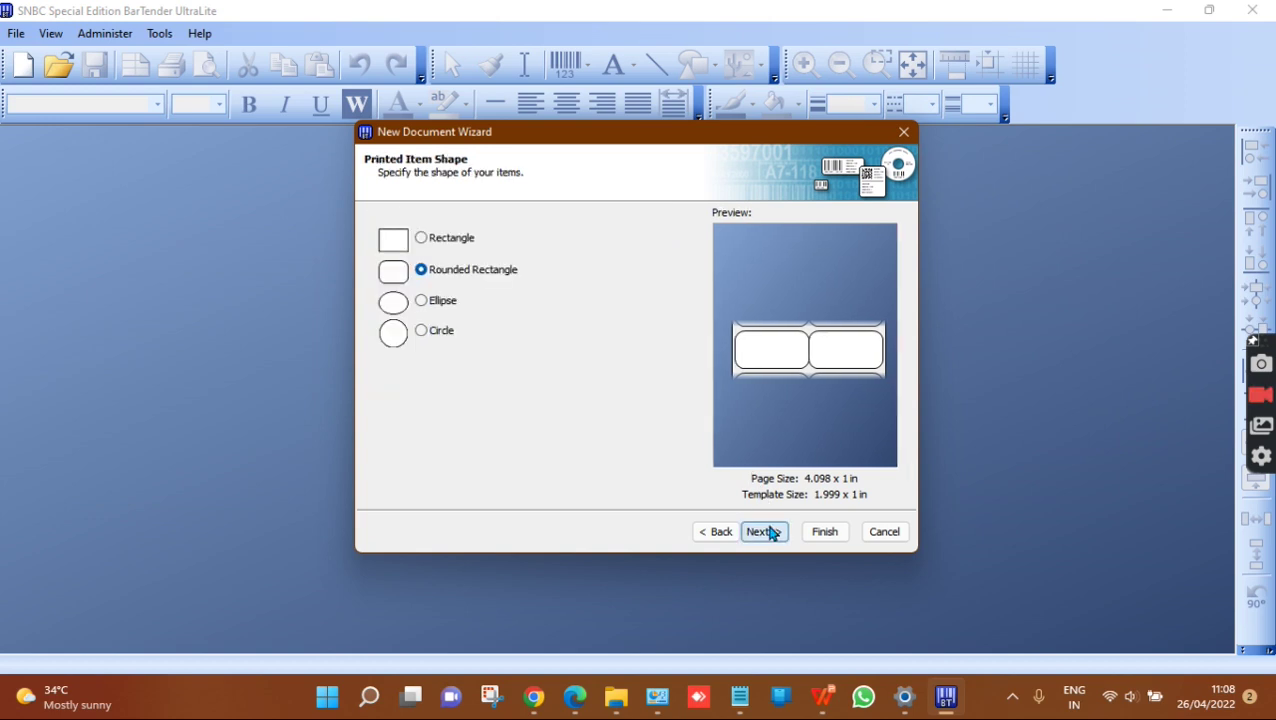
Keep Rounded Rectangle labels with the horizontal gap left at 0.0, advancing past Printing Order
{"action": "left_click", "coordinate": [768, 531]}
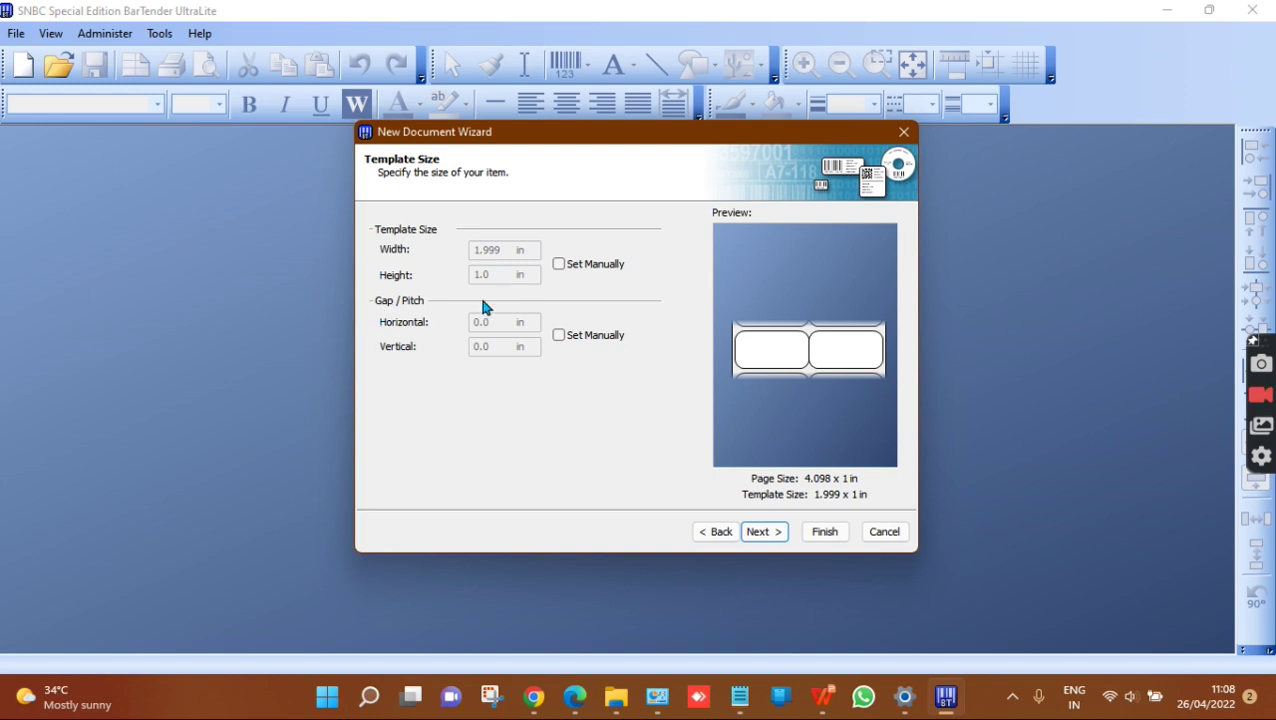
{"action": "left_click", "coordinate": [558, 337]}
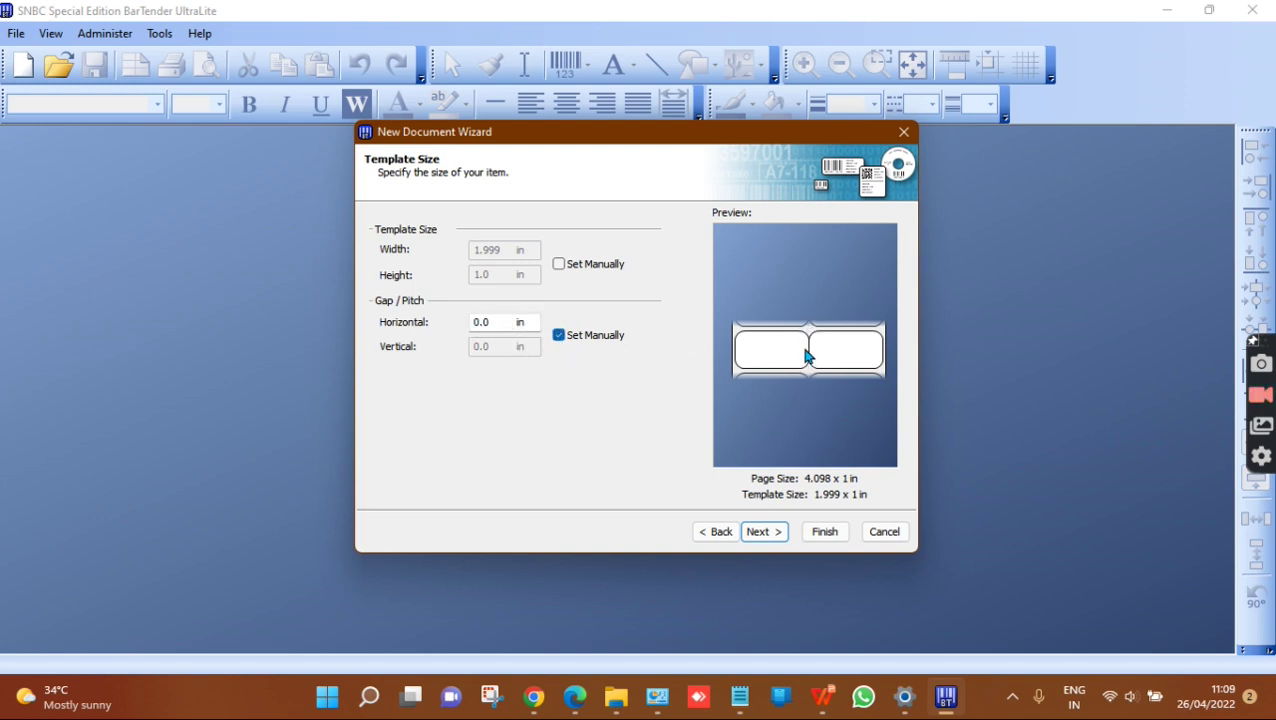
{"action": "left_click", "coordinate": [493, 325]}
{"action": "key", "text": "BackSpace"}
{"action": "type", "text": "12"}
{"action": "key", "text": "BackSpace"}
{"action": "key", "text": "BackSpace"}
{"action": "left_click", "coordinate": [559, 336]}
{"action": "left_click", "coordinate": [559, 336]}
{"action": "left_click", "coordinate": [559, 336]}
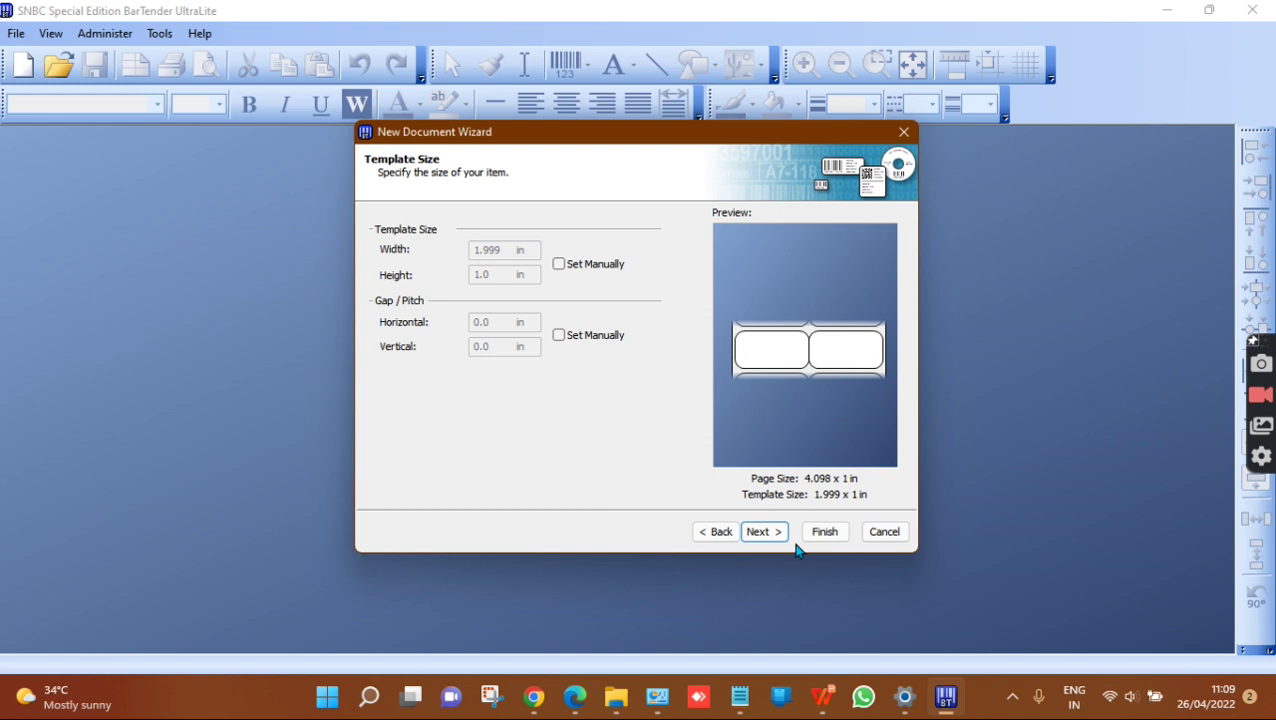
{"action": "left_click", "coordinate": [764, 534]}
{"action": "left_click", "coordinate": [764, 534]}
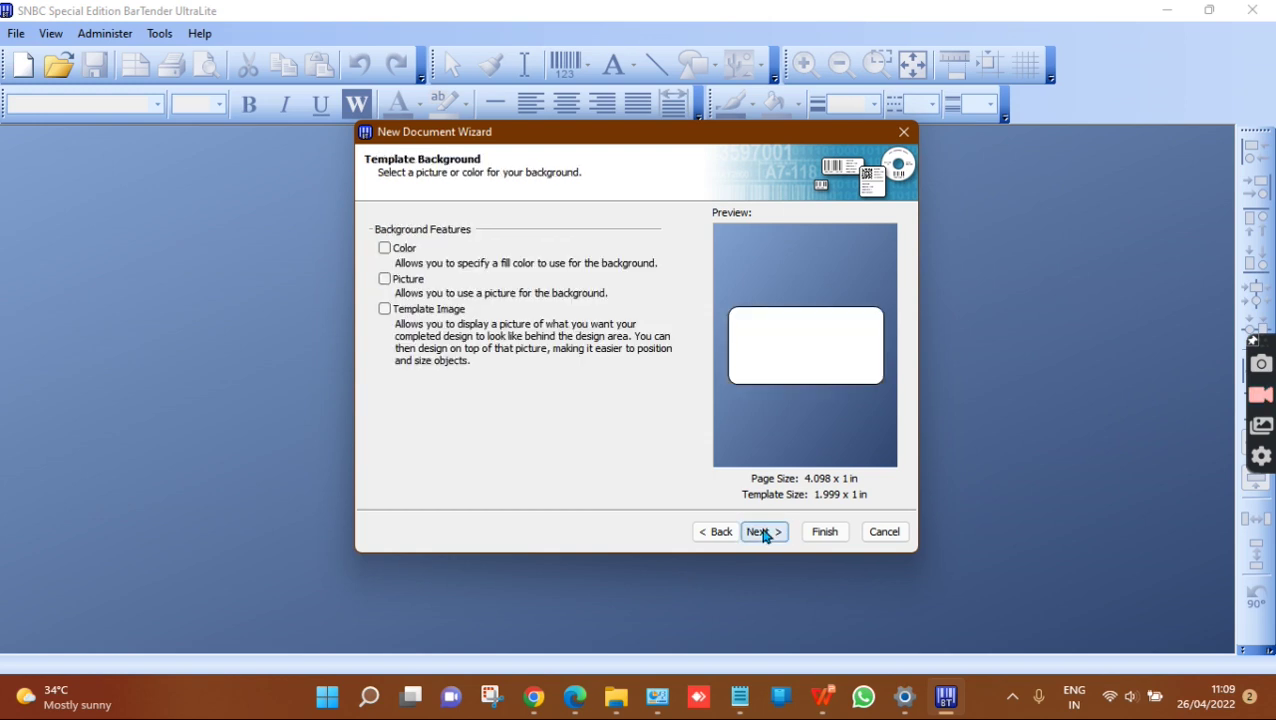
Finish the wizard to open Document1.btw with a blank 2.00 x 1.00 in rounded label
{"action": "left_click", "coordinate": [822, 535]}
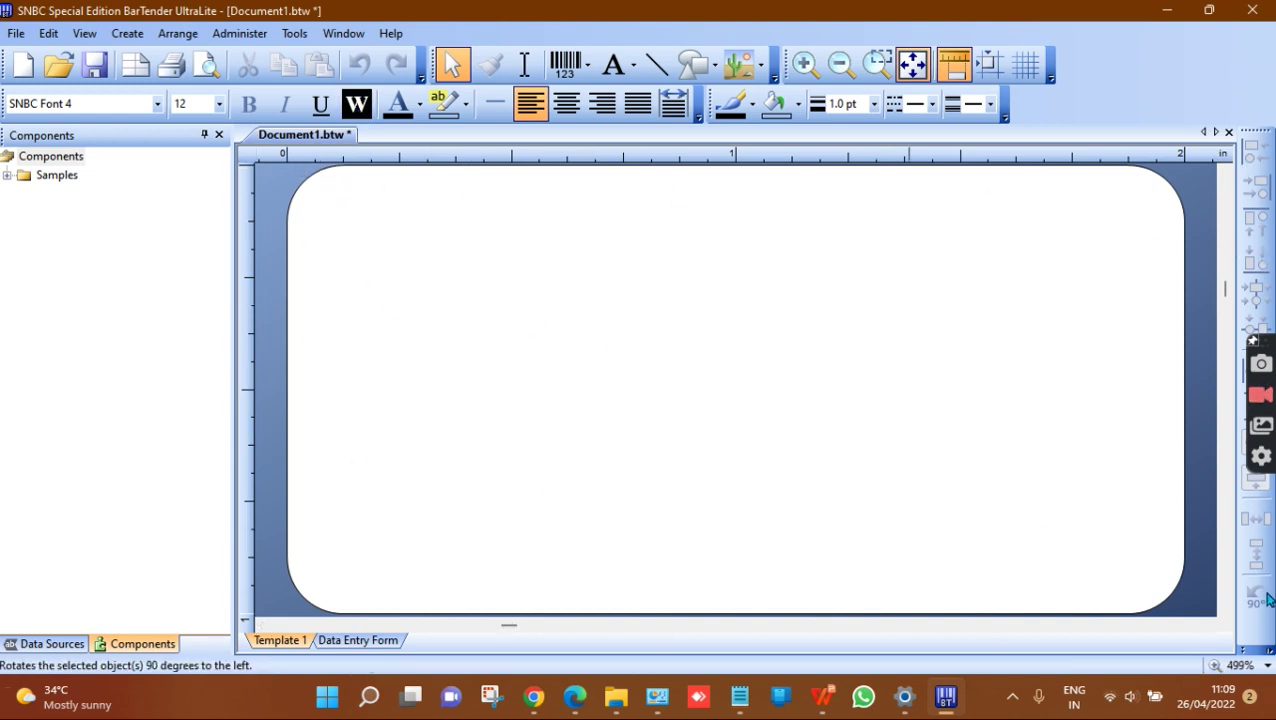
{"action": "left_click", "coordinate": [1240, 665]}
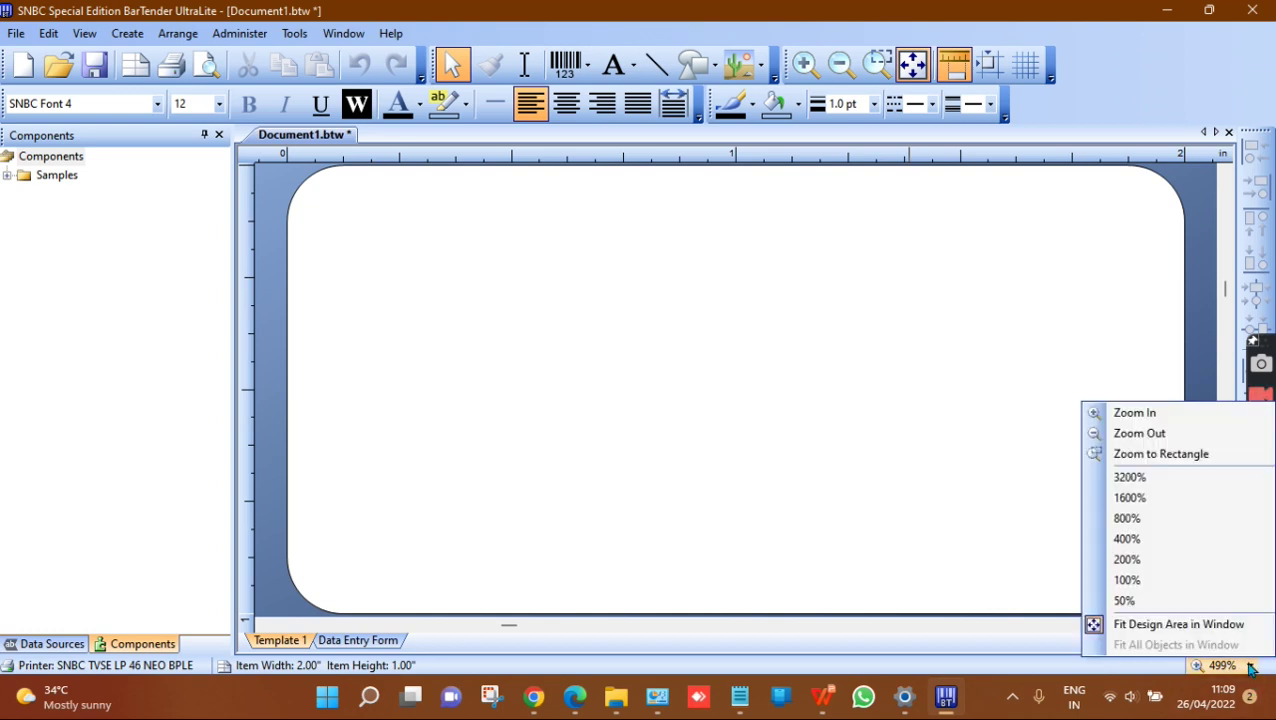
{"action": "left_click", "coordinate": [1127, 539]}
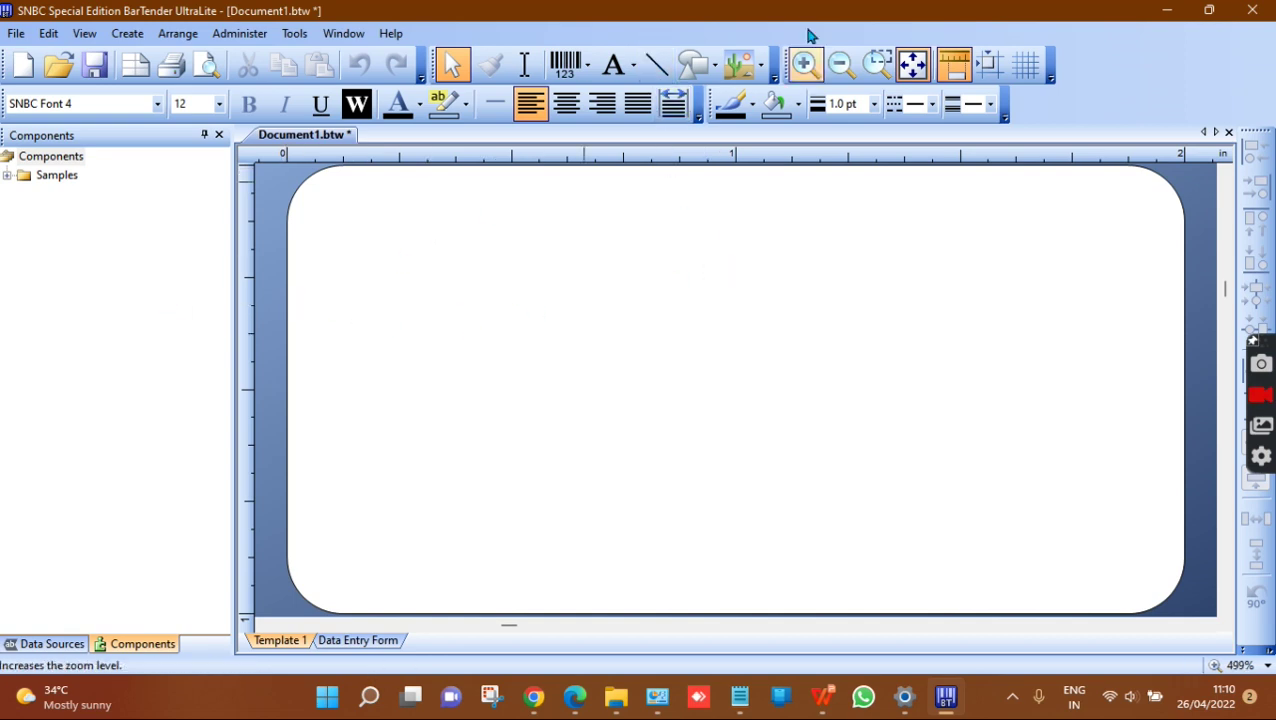
{"action": "left_click", "coordinate": [657, 64]}
{"action": "left_click_drag", "start_coordinate": [335, 303], "coordinate": [1137, 302]}
{"action": "left_click", "coordinate": [833, 303]}
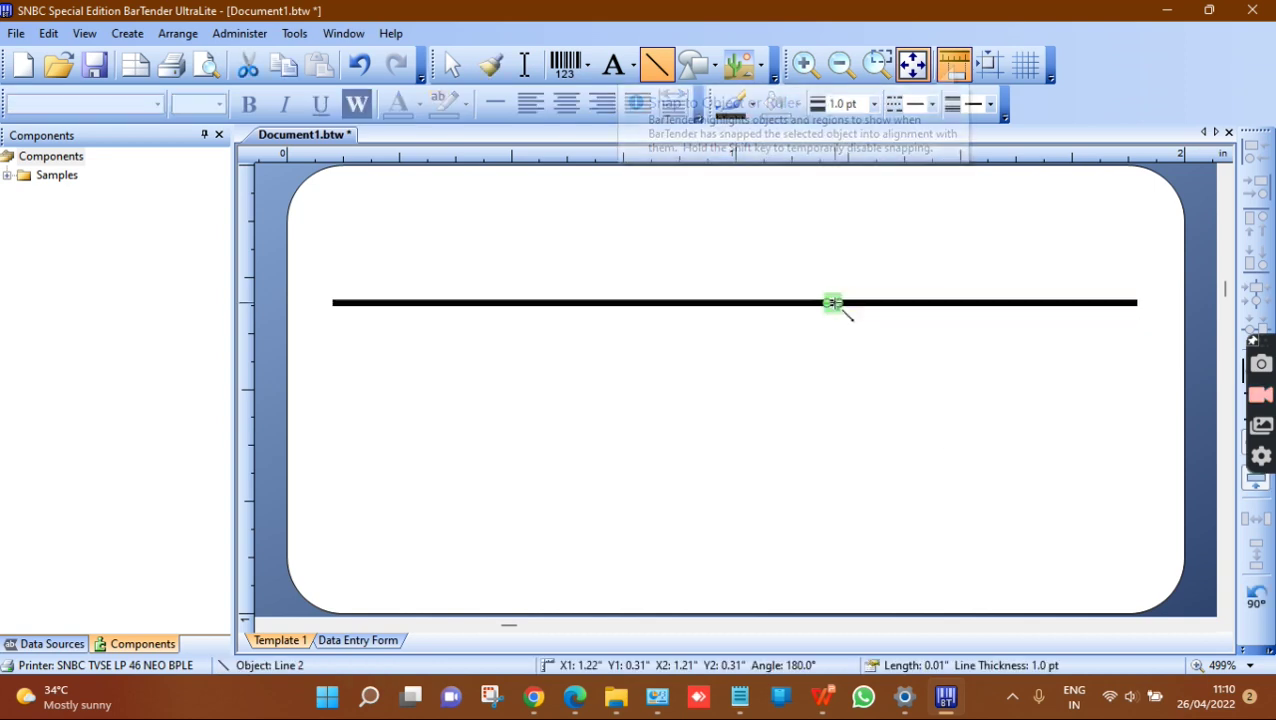
{"action": "left_click", "coordinate": [835, 304]}
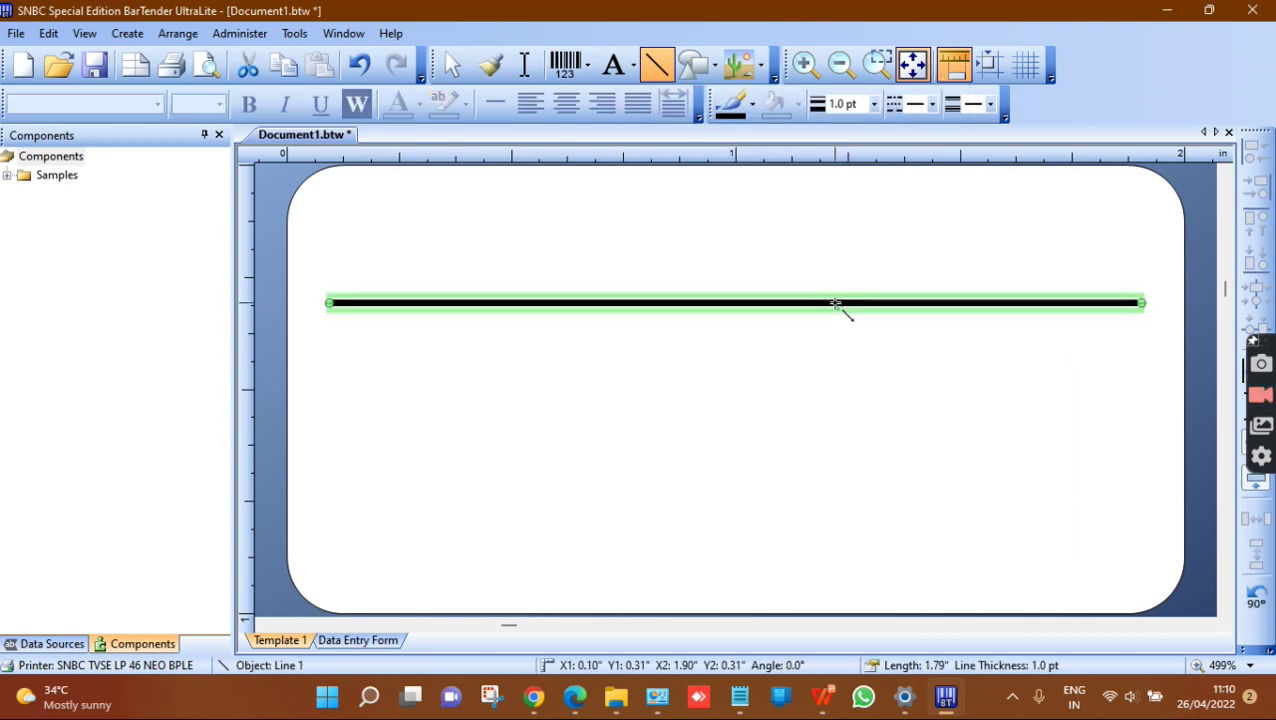
{"action": "key", "text": "Delete"}
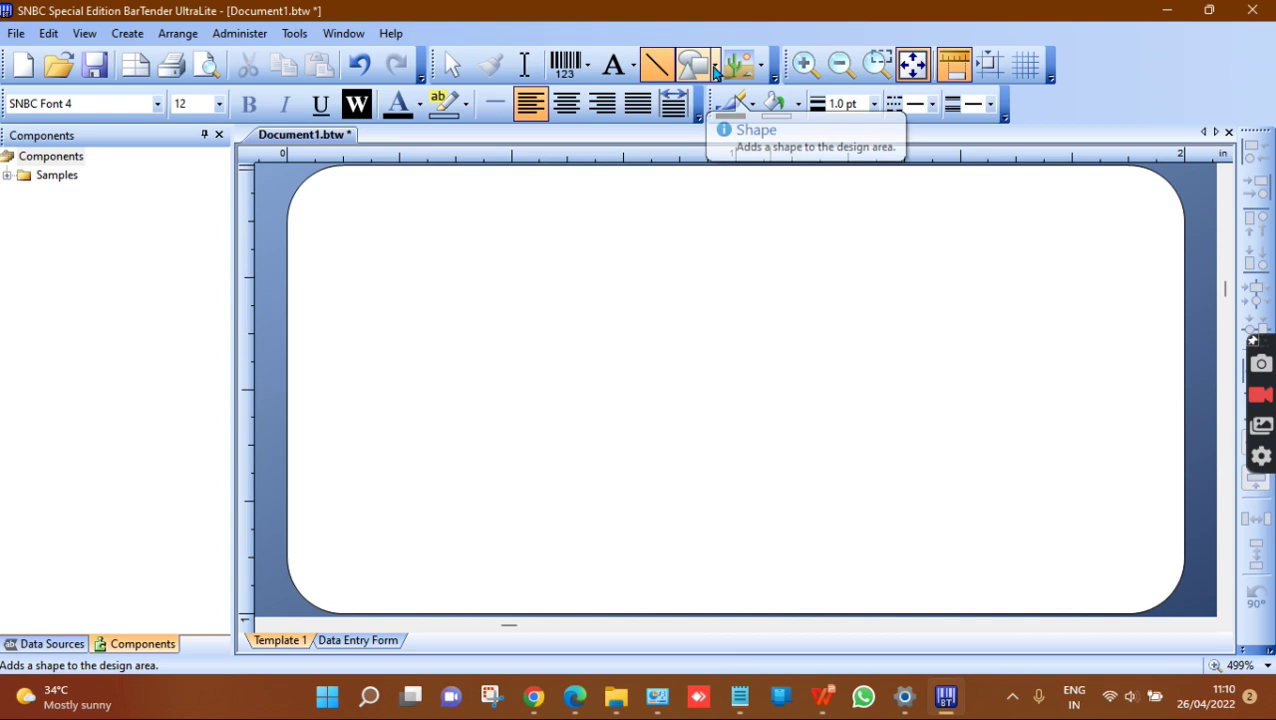
{"action": "left_click", "coordinate": [712, 66]}
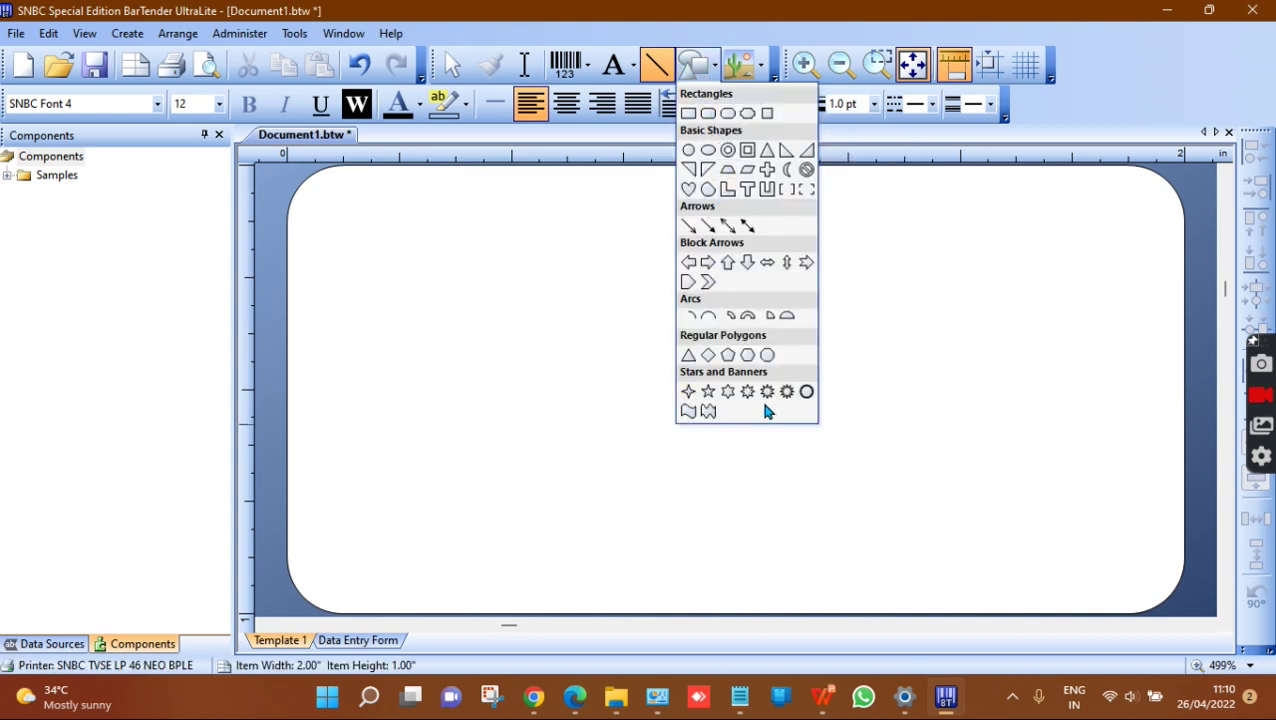
{"action": "left_click", "coordinate": [688, 113]}
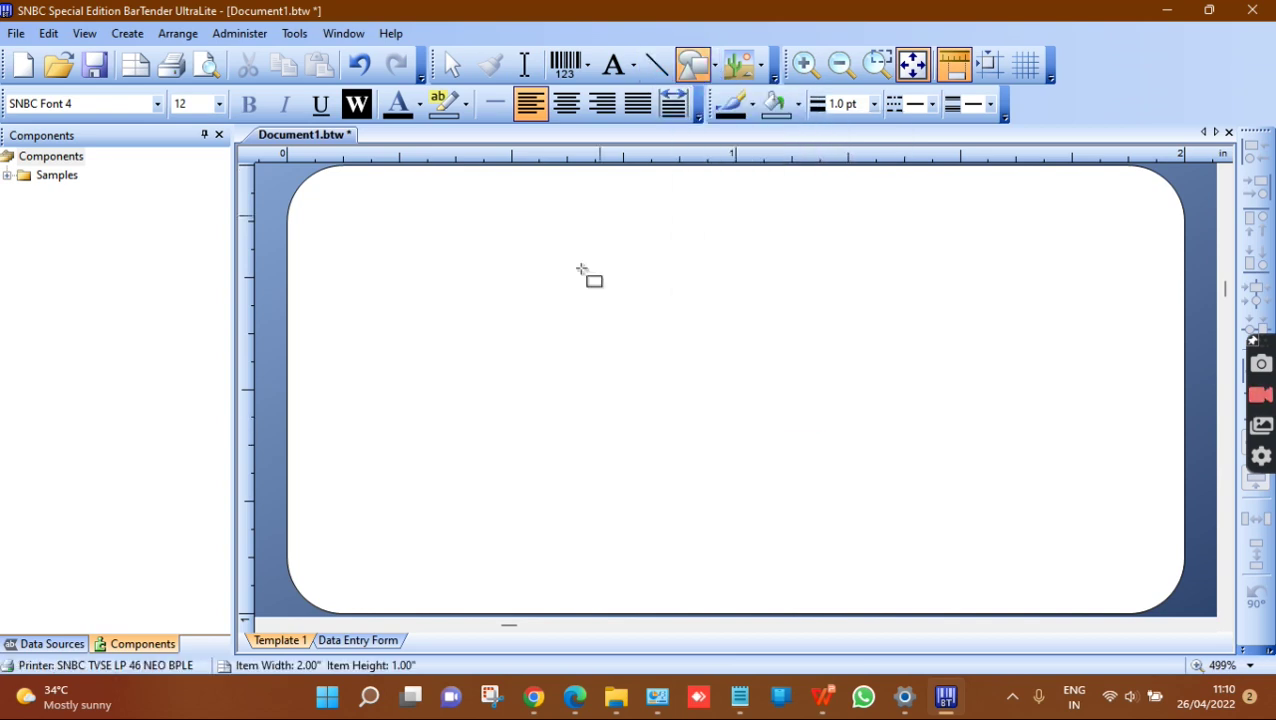
{"action": "left_click_drag", "start_coordinate": [418, 264], "coordinate": [563, 426]}
{"action": "left_click", "coordinate": [1262, 455]}
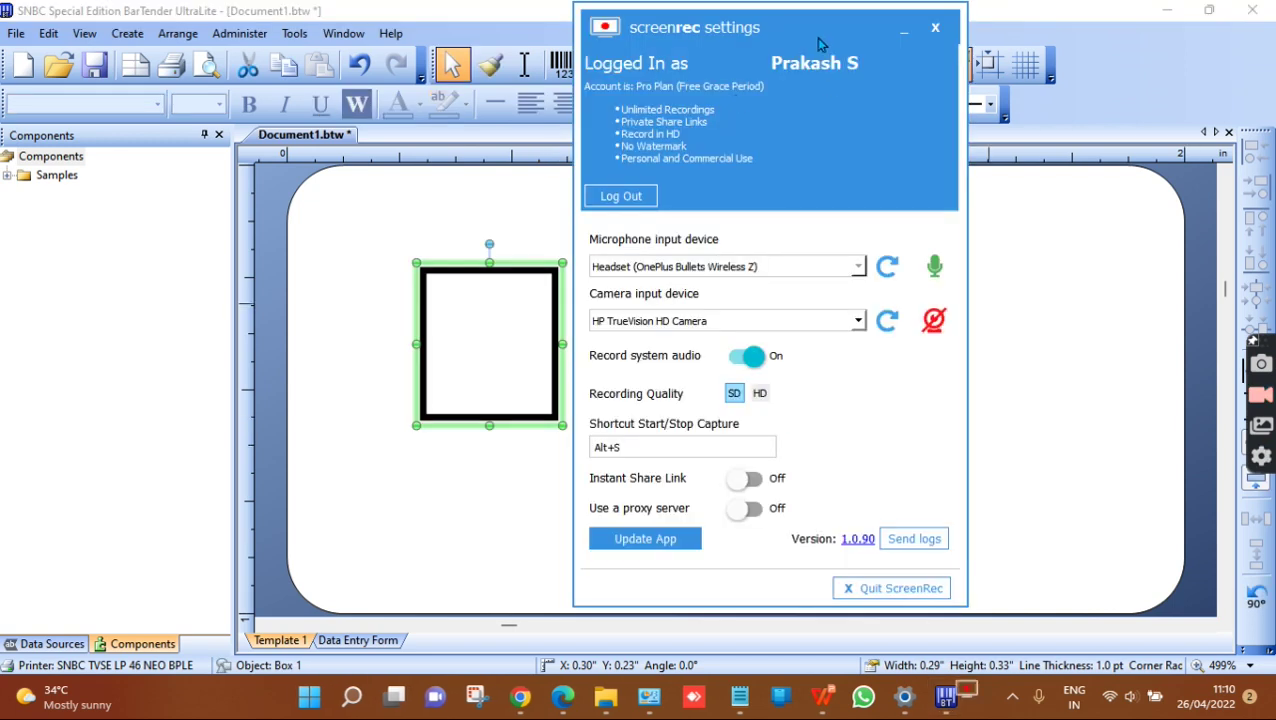
{"action": "left_click", "coordinate": [507, 419]}
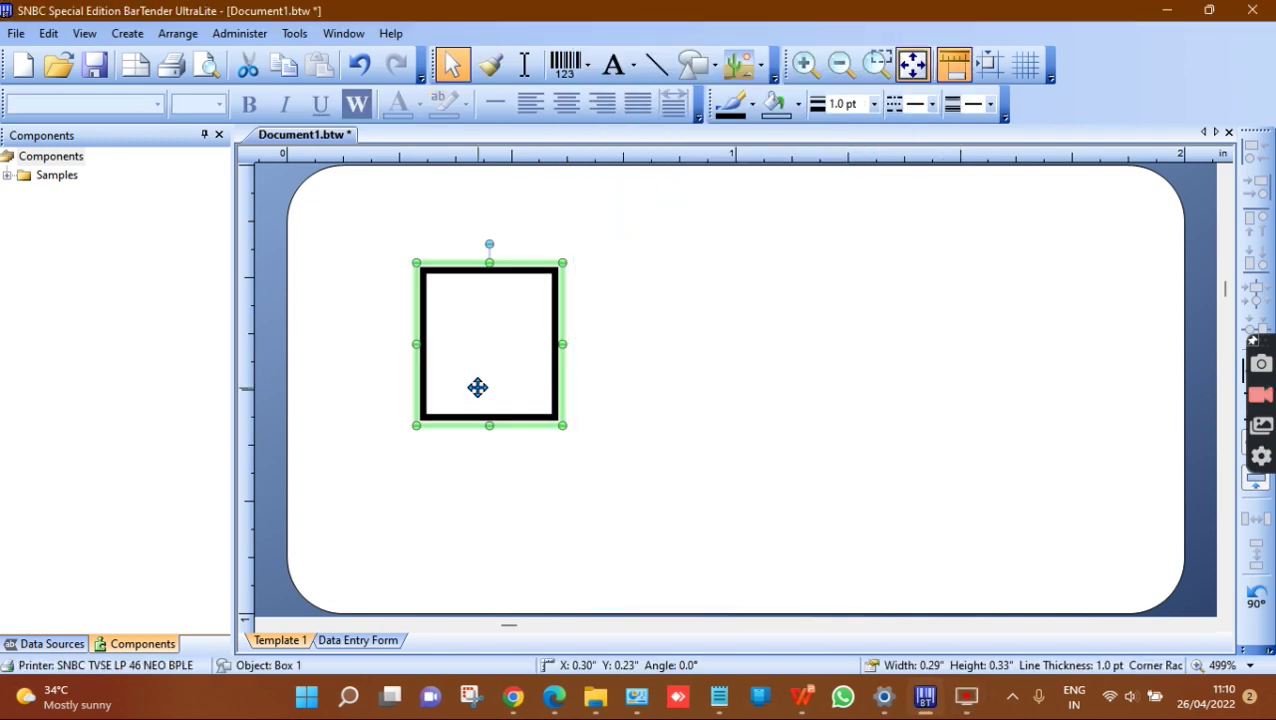
{"action": "key", "text": "Delete"}
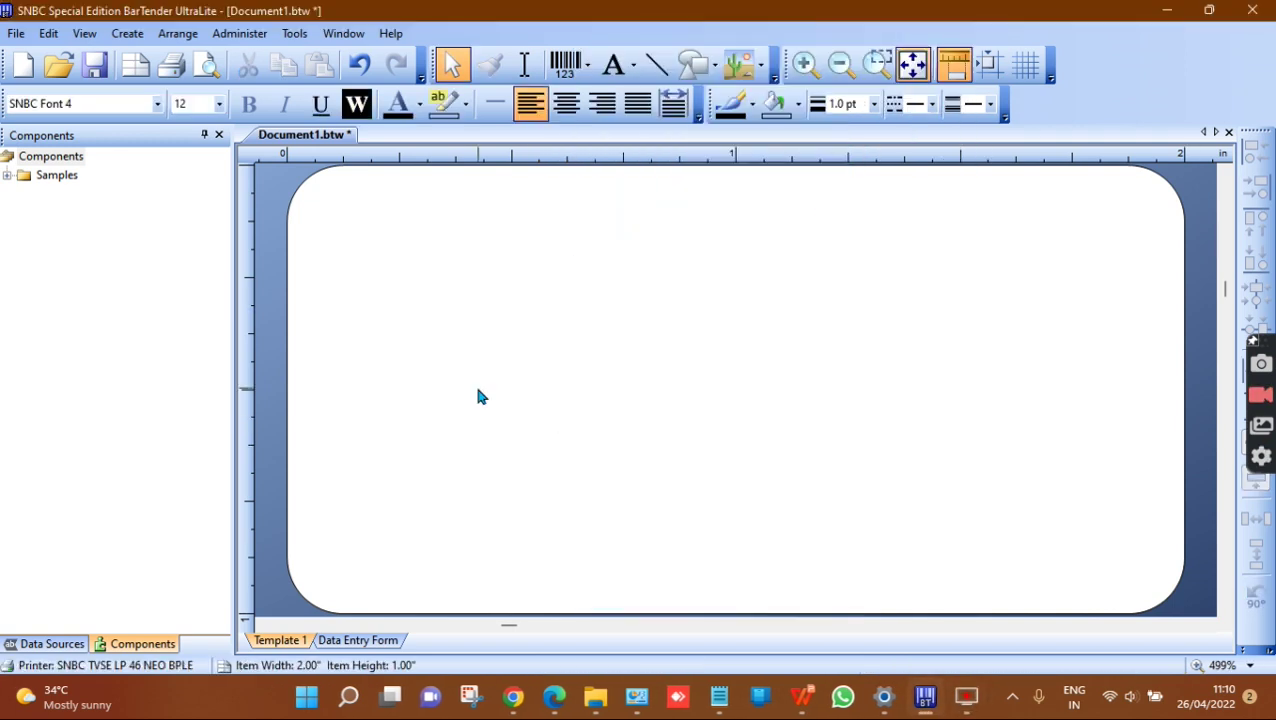
Pick Code 128 from More Barcodes in the Select Barcode dialog
{"action": "left_click", "coordinate": [633, 67]}
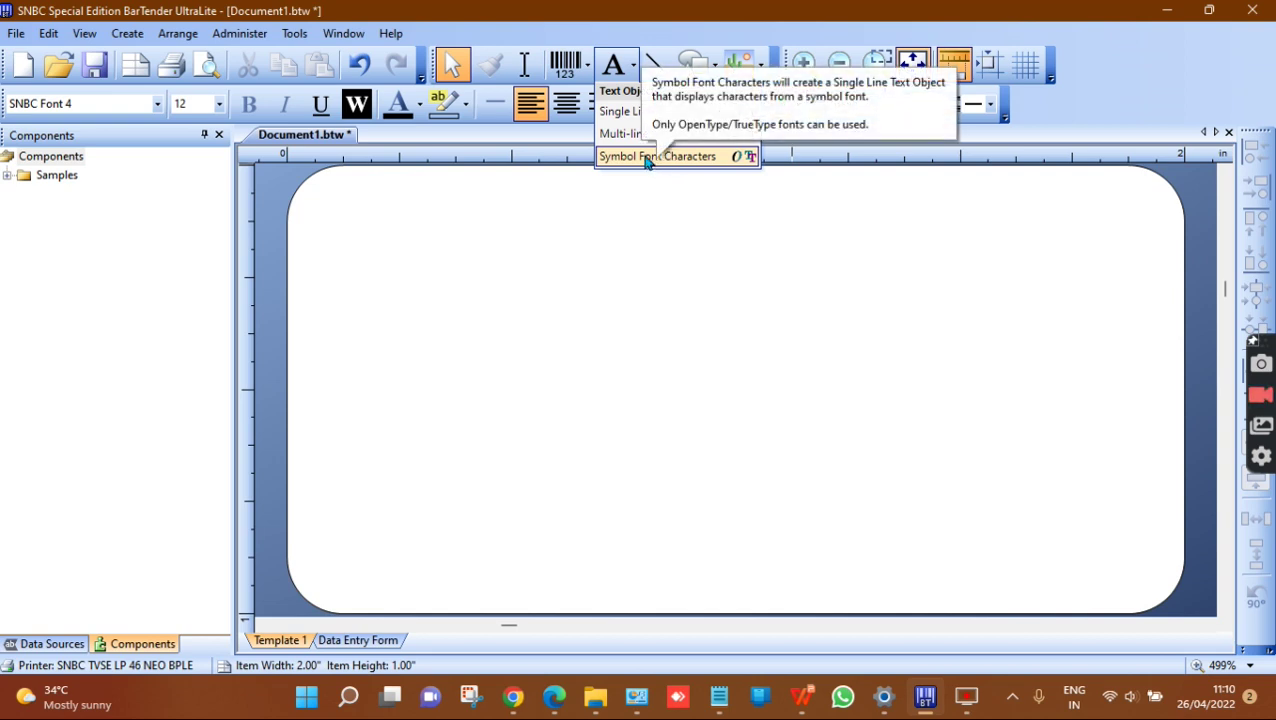
{"action": "left_click", "coordinate": [585, 66]}
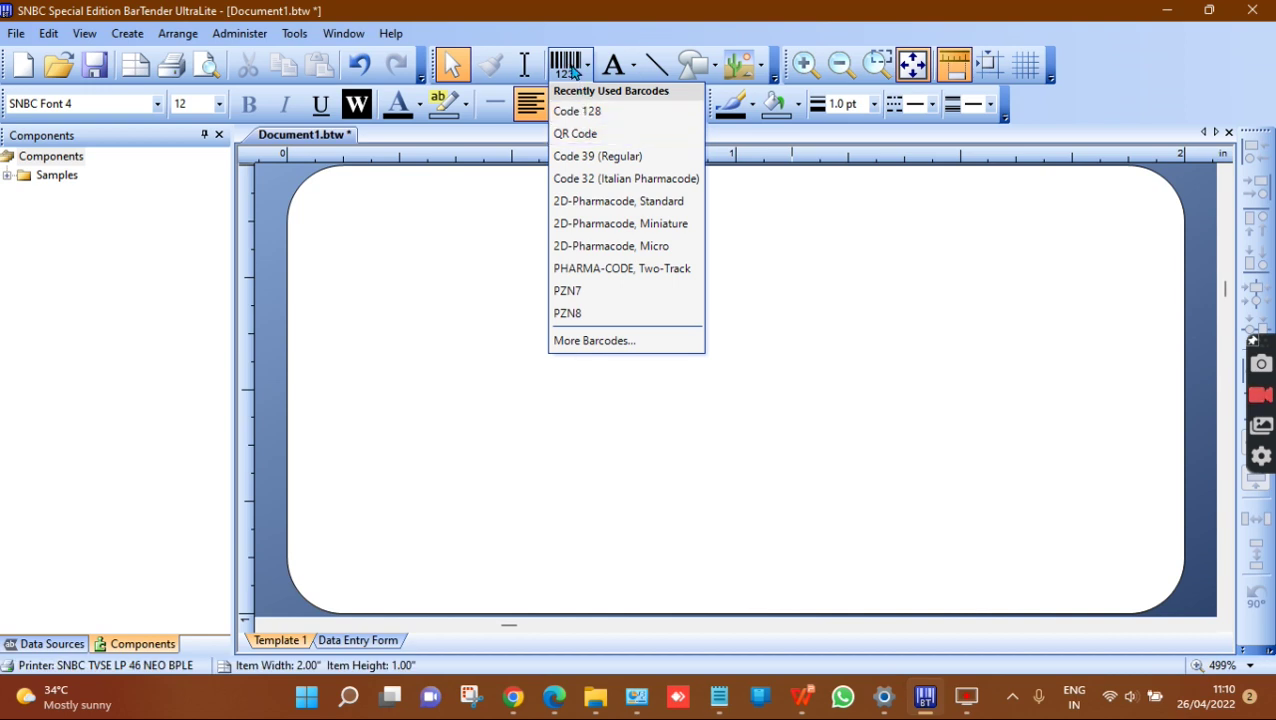
{"action": "left_click", "coordinate": [586, 64]}
{"action": "left_click", "coordinate": [586, 64]}
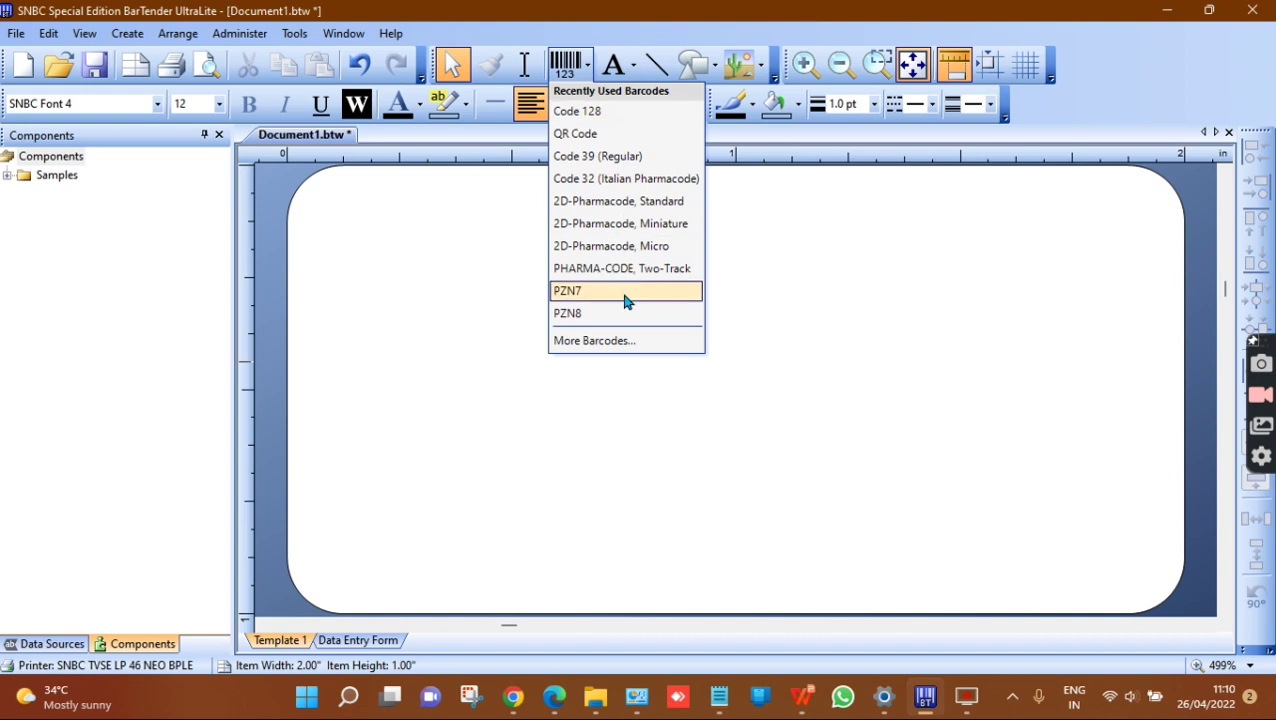
{"action": "left_click", "coordinate": [621, 343]}
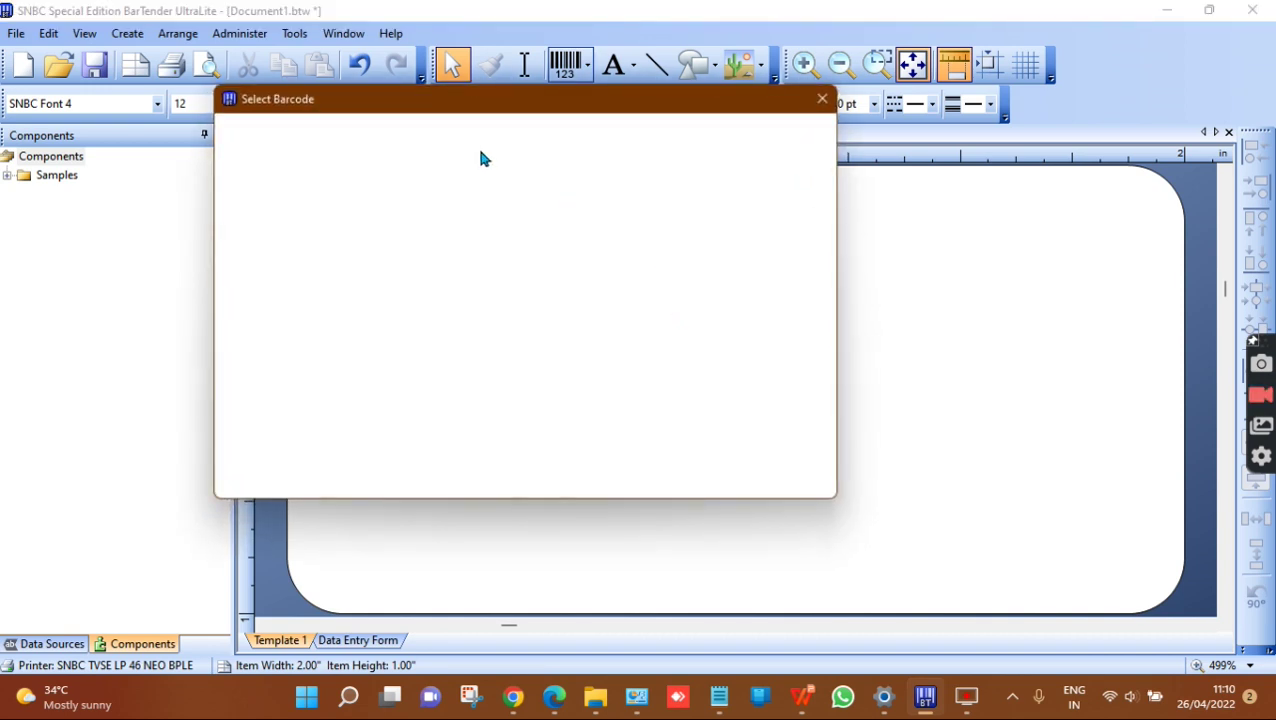
{"action": "scroll", "coordinate": [622, 205], "scroll_direction": "up", "scroll_amount": 5}
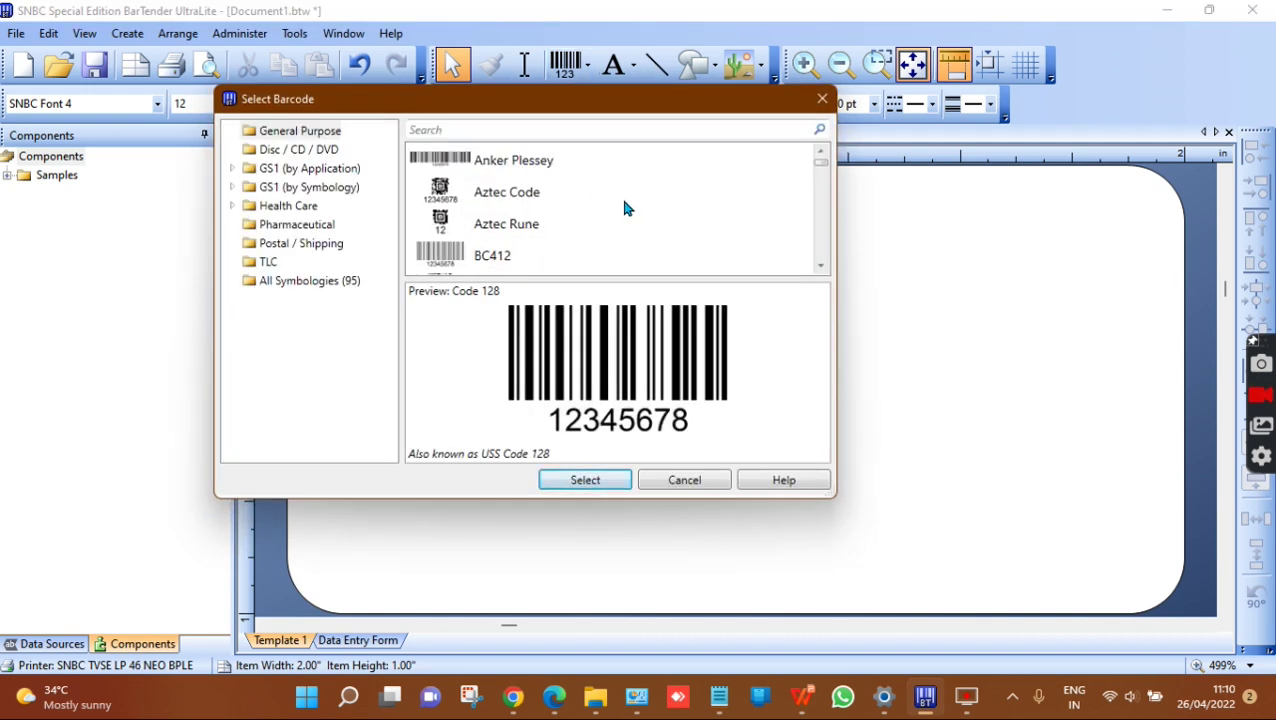
{"action": "scroll", "coordinate": [624, 208], "scroll_direction": "down", "scroll_amount": 10}
{"action": "scroll", "coordinate": [624, 208], "scroll_direction": "up", "scroll_amount": 5}
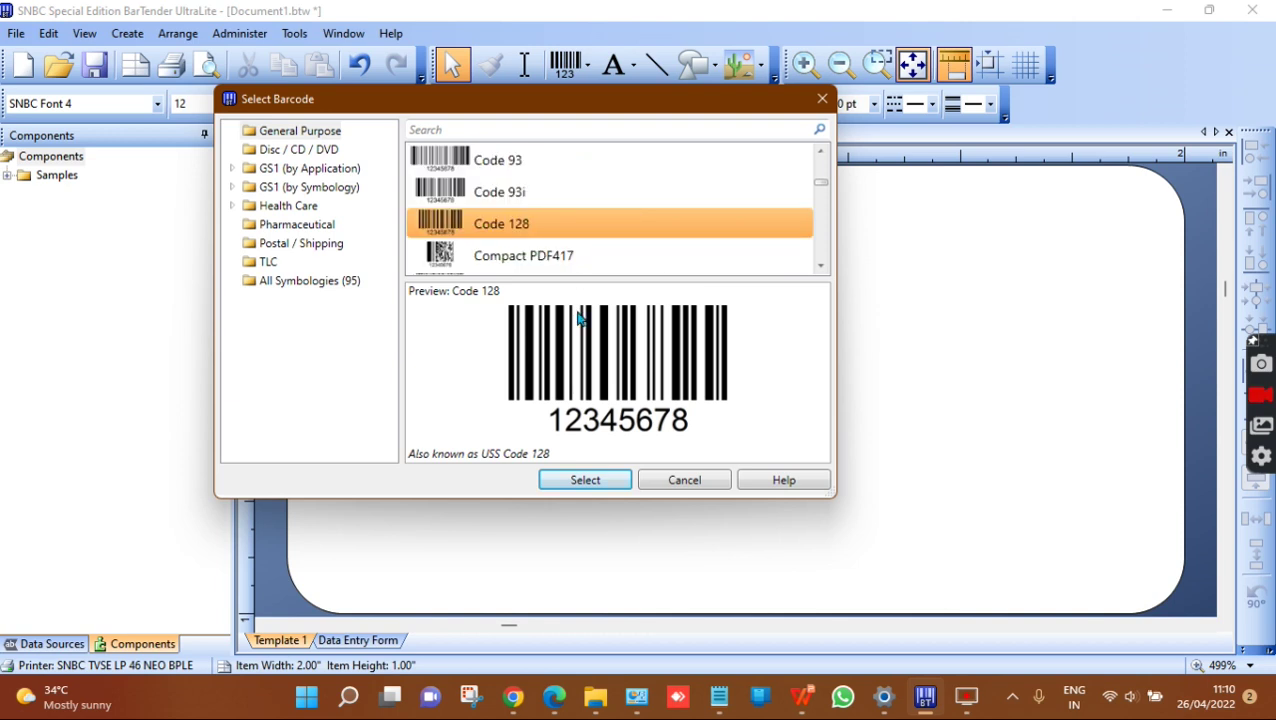
{"action": "left_click", "coordinate": [584, 480]}
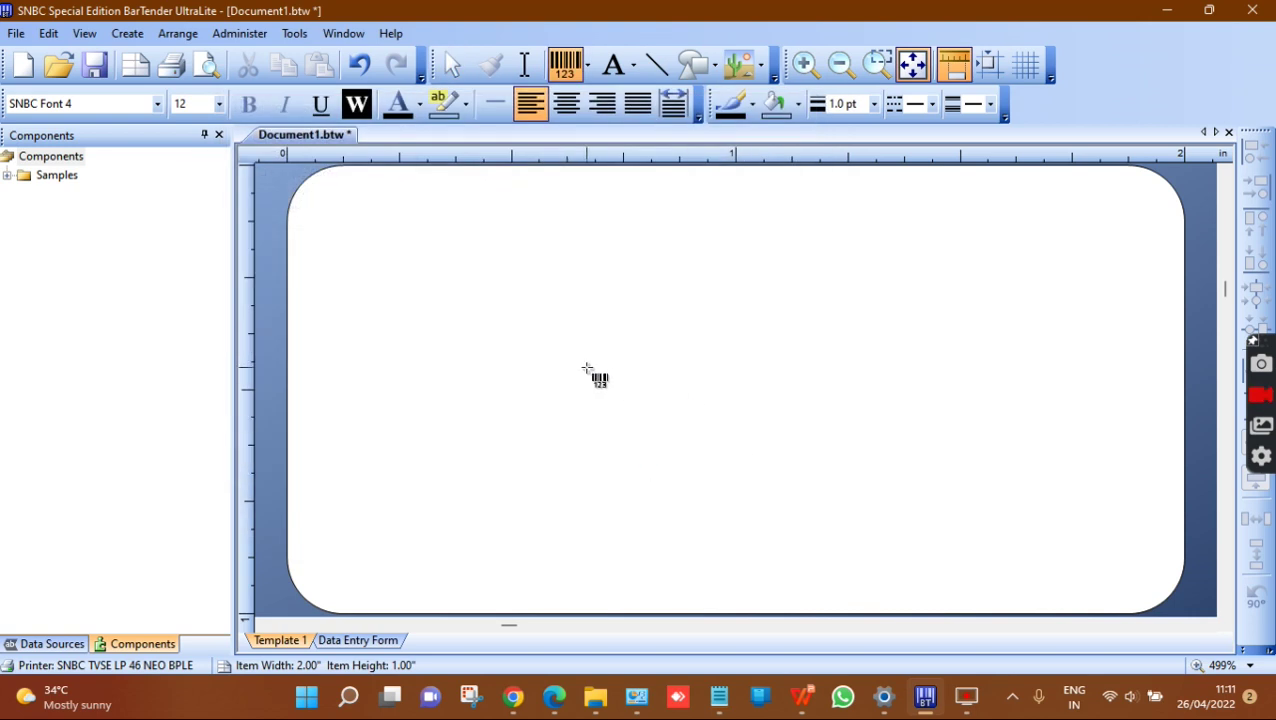
Place the Code 128 barcode on the label and shorten its bars to 0.16 in
{"action": "left_click", "coordinate": [607, 356]}
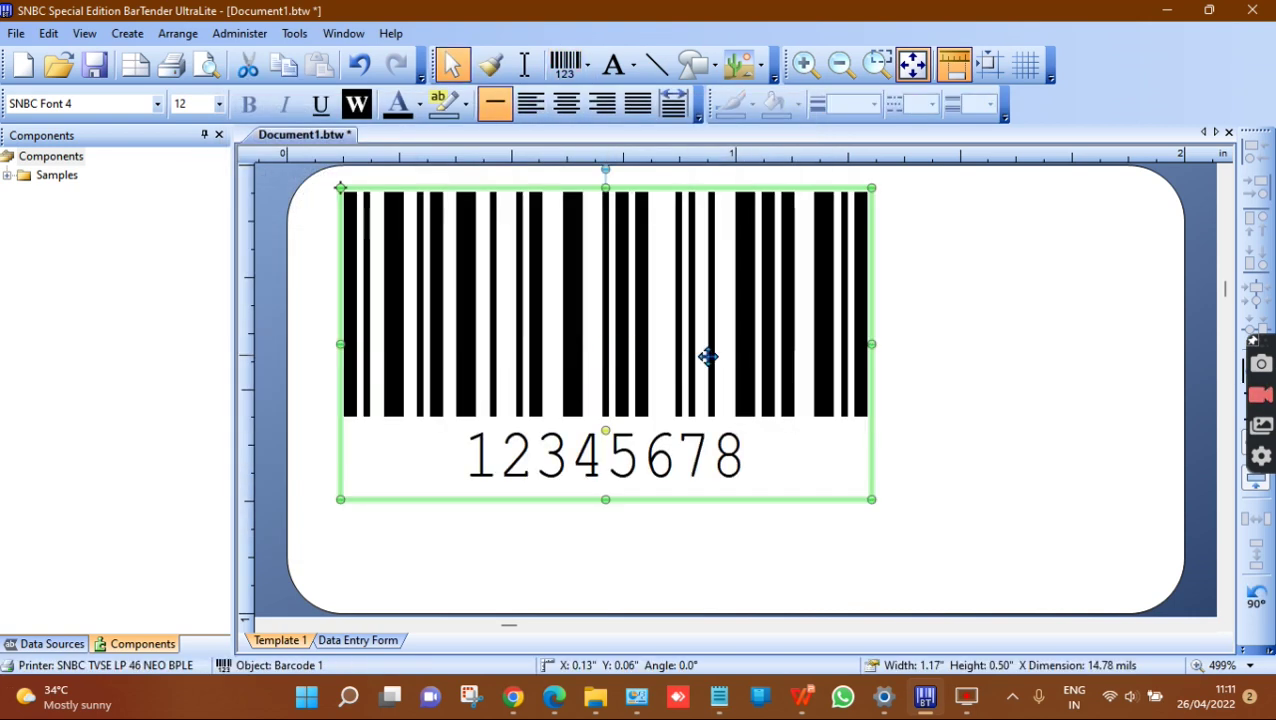
{"action": "left_click_drag", "start_coordinate": [712, 356], "coordinate": [812, 390]}
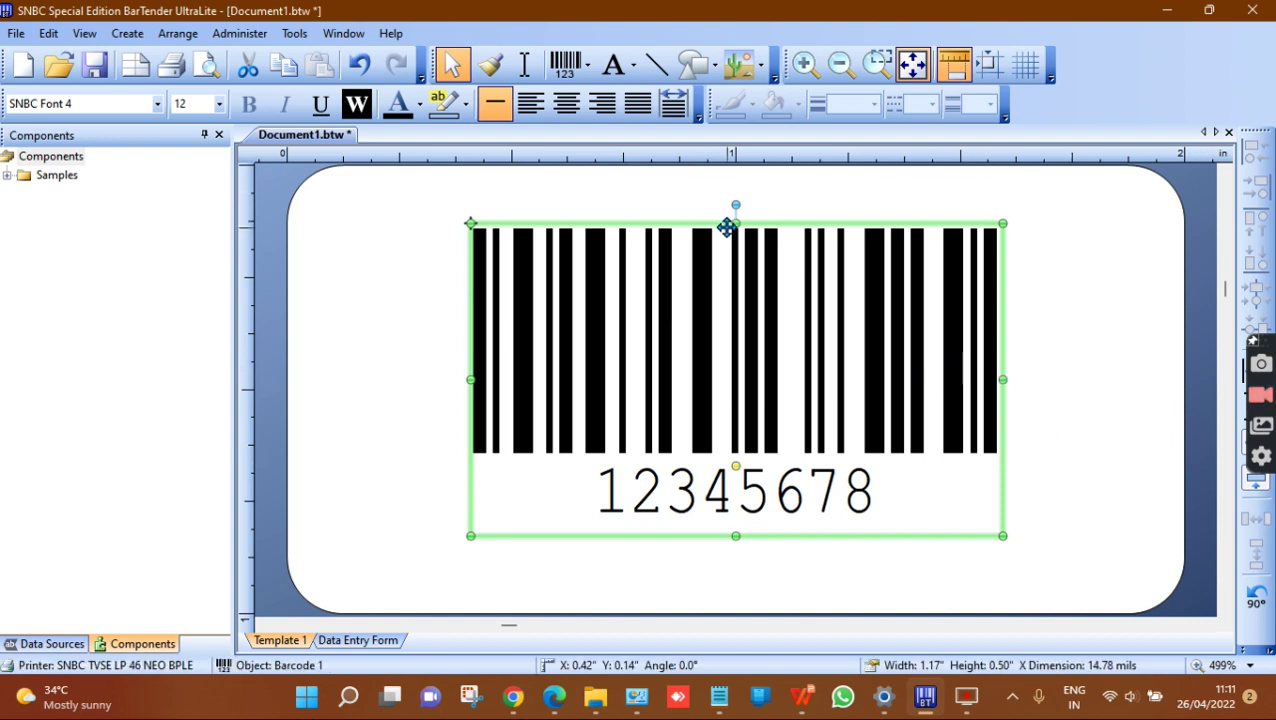
{"action": "left_click_drag", "start_coordinate": [735, 218], "coordinate": [771, 316]}
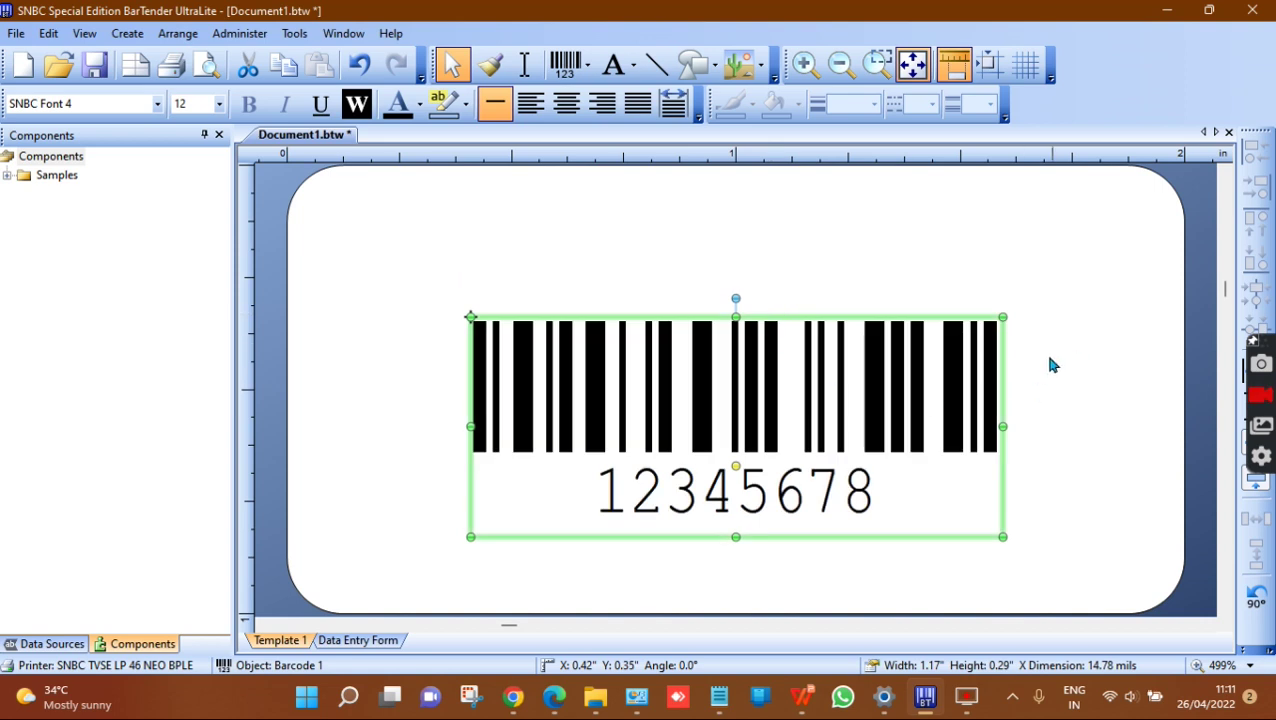
{"action": "left_click_drag", "start_coordinate": [1005, 425], "coordinate": [1019, 393]}
{"action": "left_click", "coordinate": [1120, 345]}
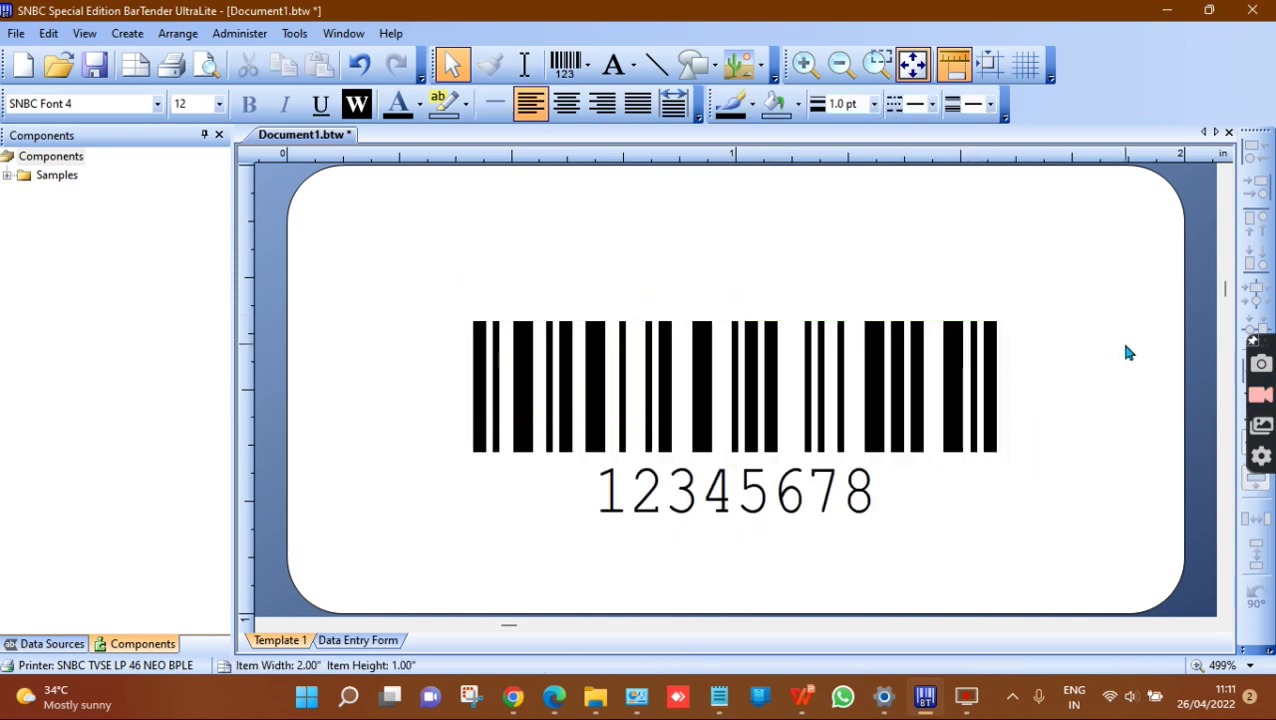
{"action": "left_click_drag", "start_coordinate": [692, 398], "coordinate": [669, 367]}
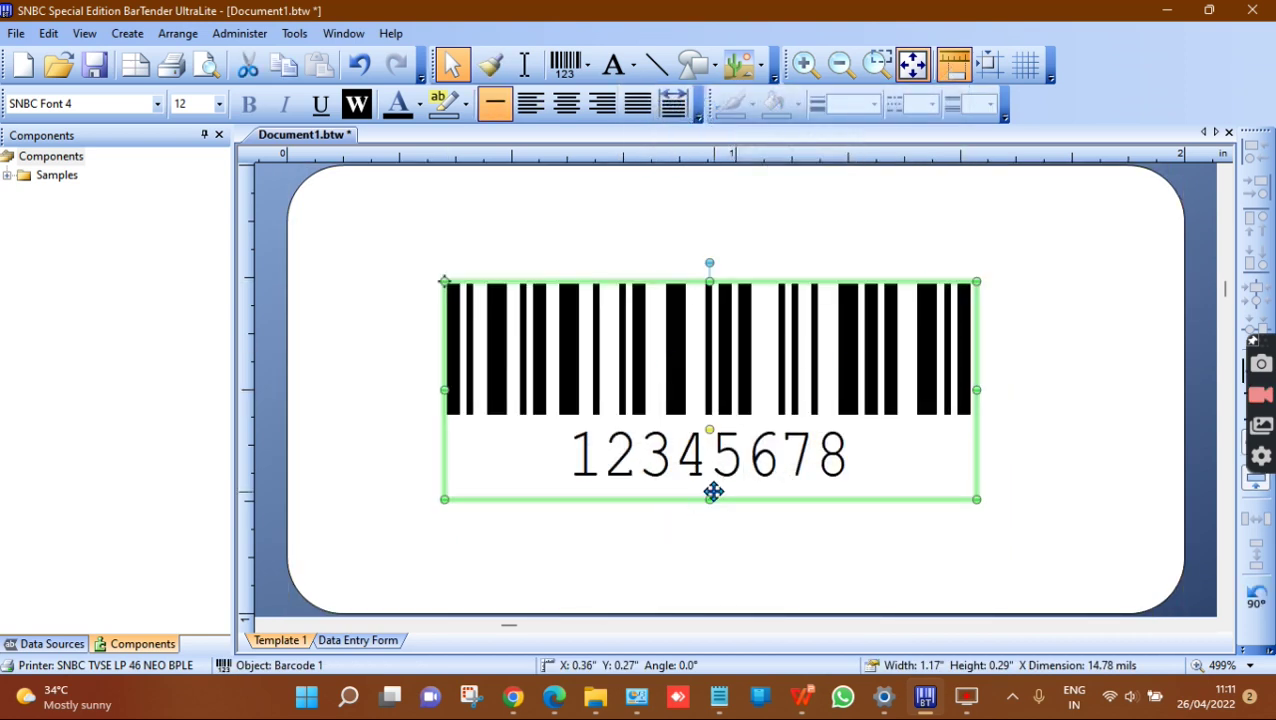
{"action": "left_click_drag", "start_coordinate": [709, 498], "coordinate": [711, 437]}
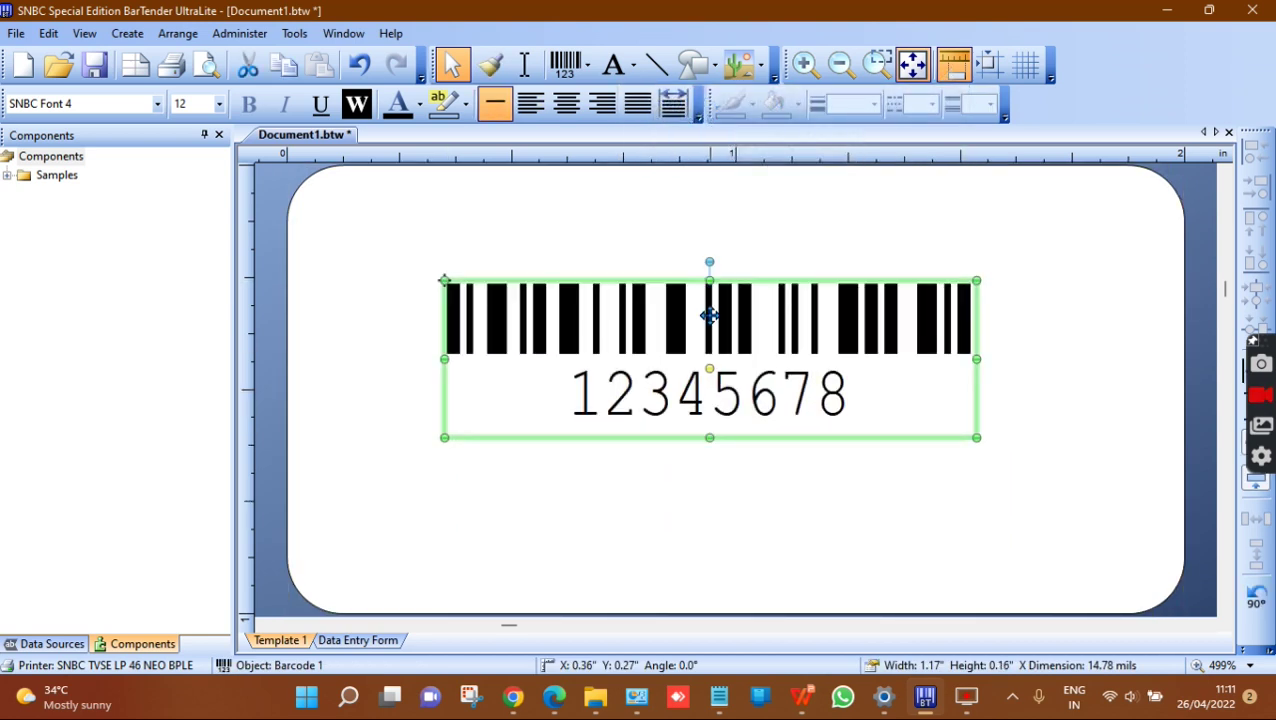
{"action": "left_click_drag", "start_coordinate": [709, 313], "coordinate": [724, 353]}
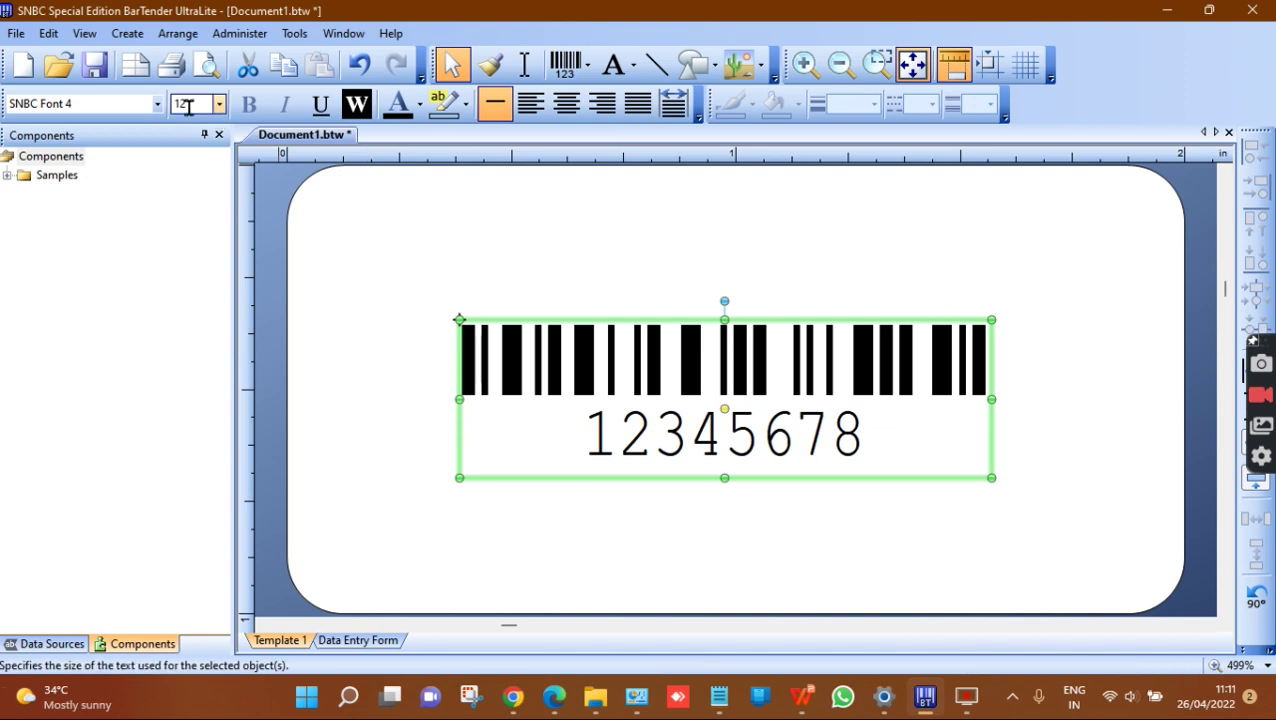
Set the barcode's 12345678 number text font to Arial
{"action": "left_click", "coordinate": [219, 104]}
{"action": "left_click", "coordinate": [157, 104]}
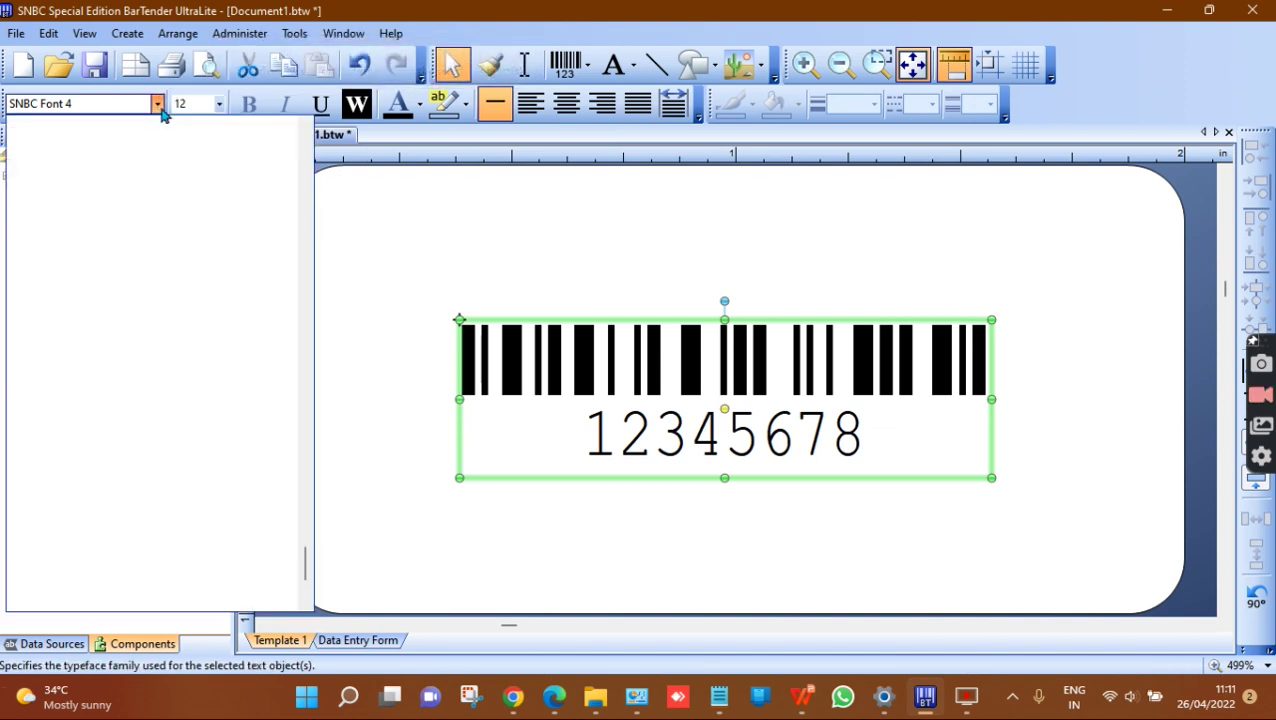
{"action": "scroll", "coordinate": [114, 242], "scroll_direction": "up", "scroll_amount": 5}
{"action": "scroll", "coordinate": [115, 170], "scroll_direction": "up", "scroll_amount": 20}
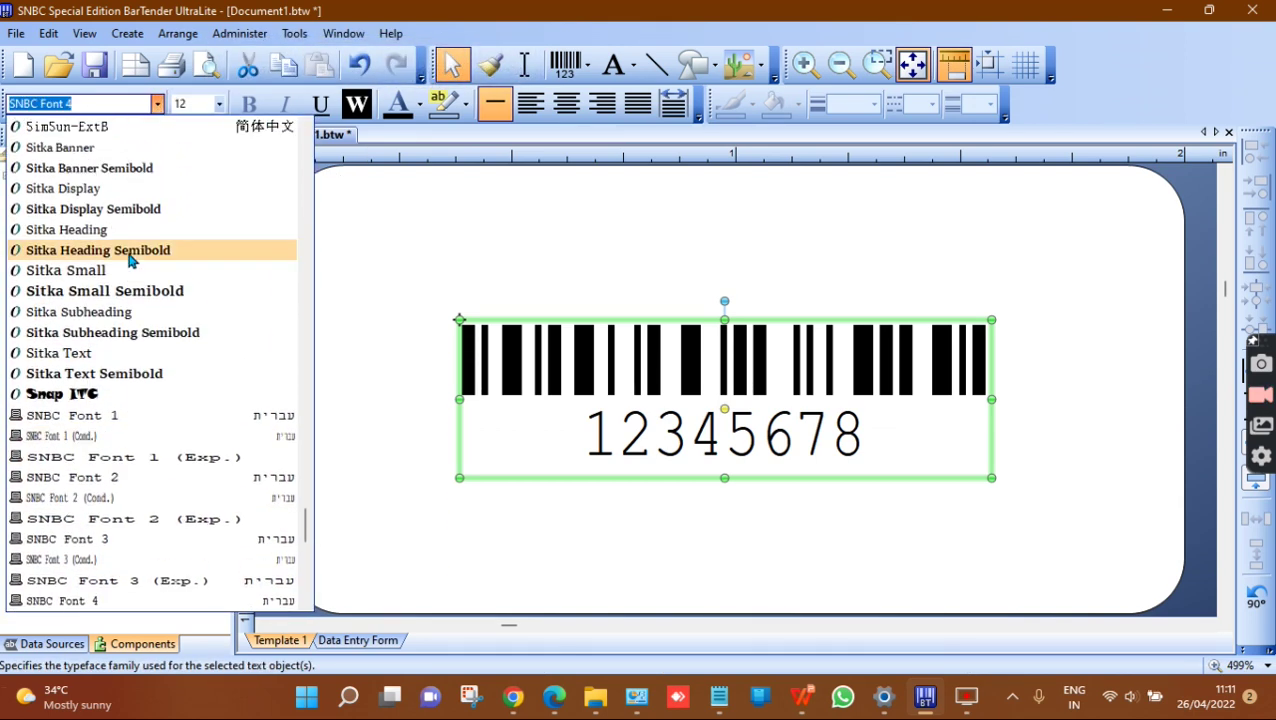
{"action": "scroll", "coordinate": [130, 260], "scroll_direction": "down", "scroll_amount": 15}
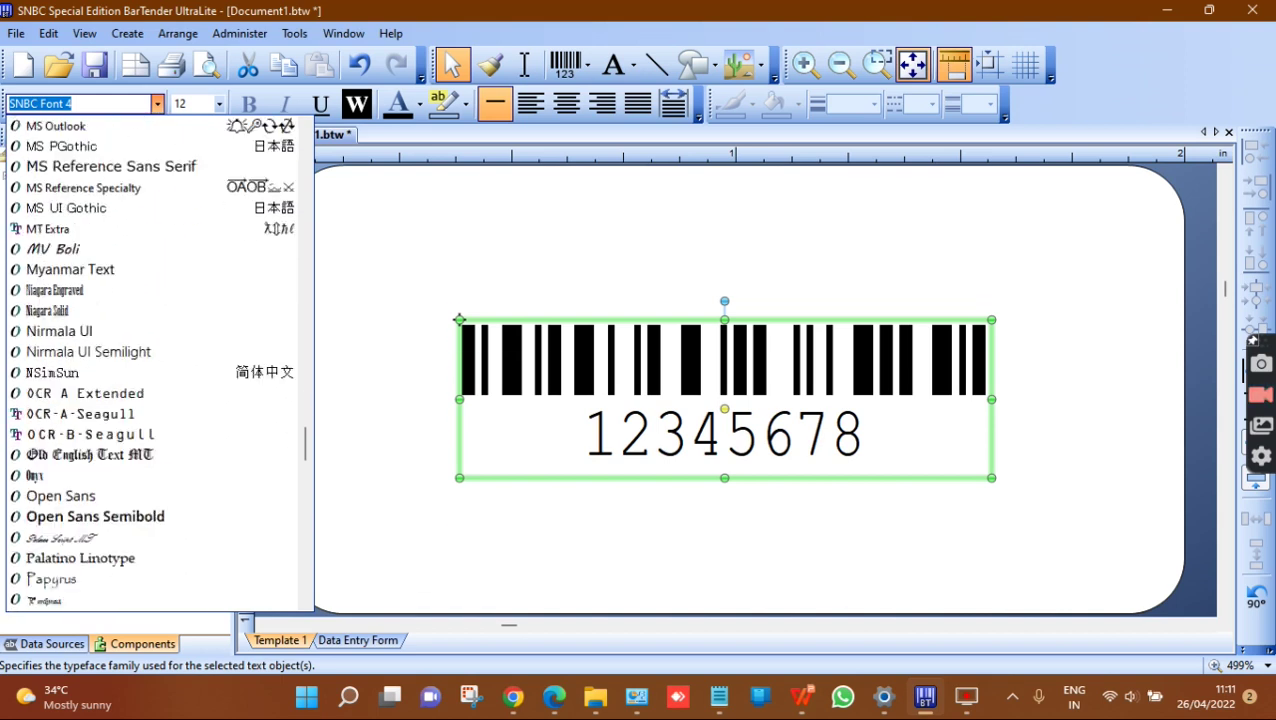
{"action": "type", "text": "Arial"}
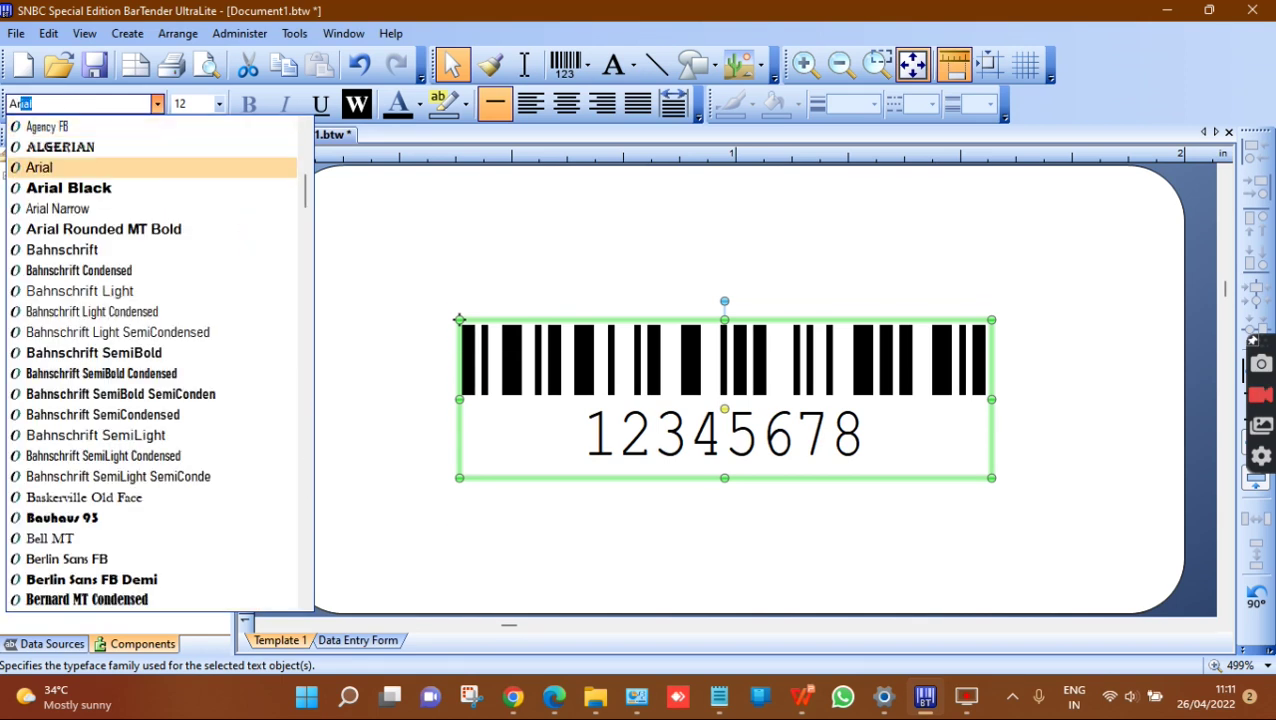
{"action": "left_click", "coordinate": [90, 166]}
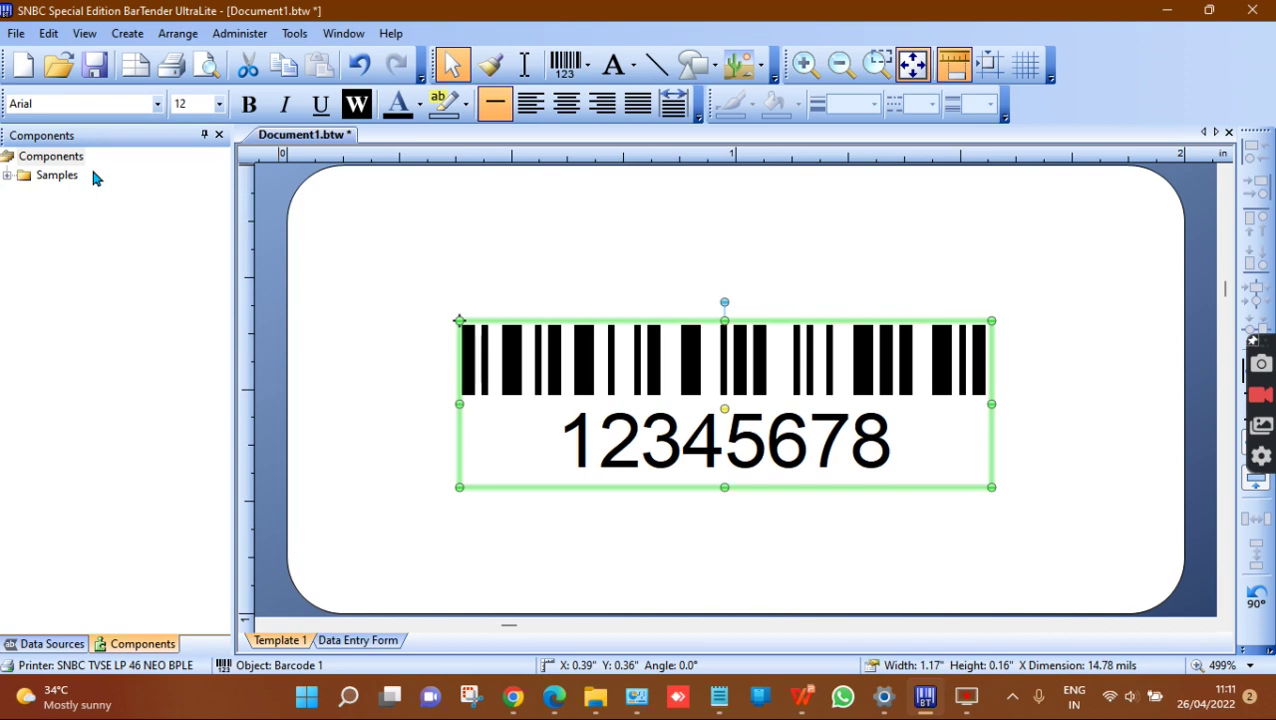
Set the barcode text size to 8 pt and nudge the barcode to centre
{"action": "left_click", "coordinate": [219, 104]}
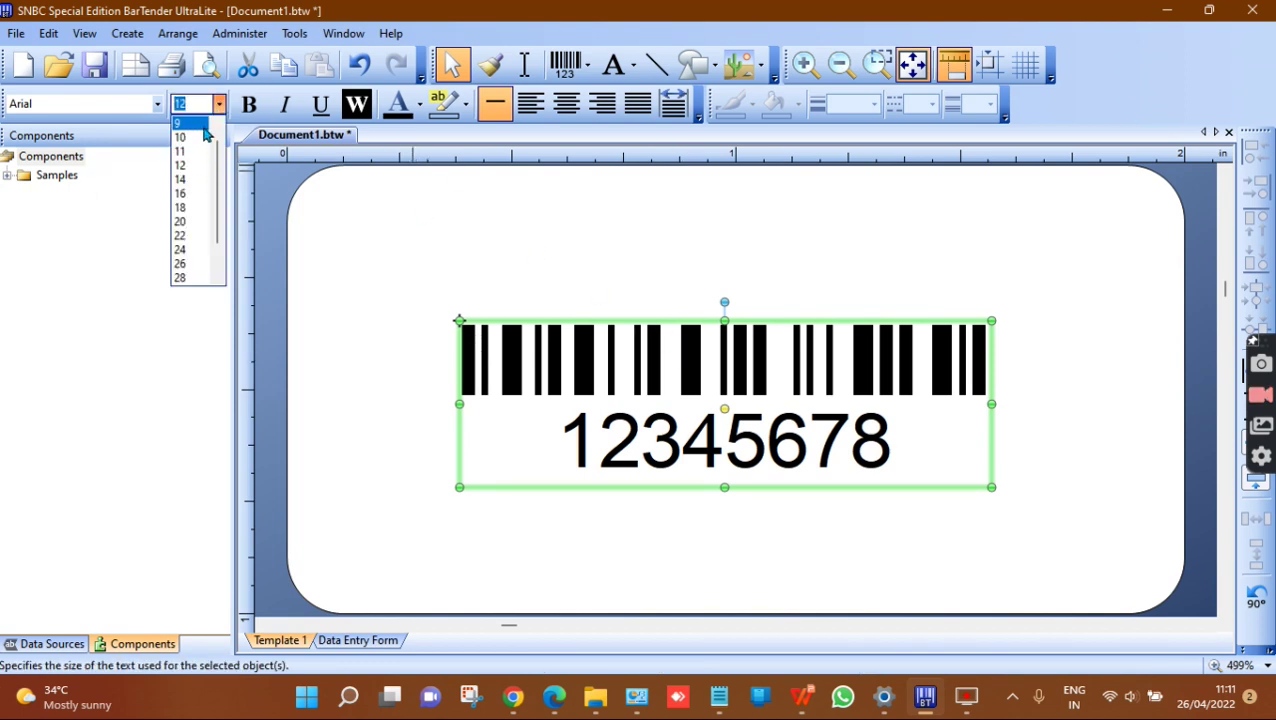
{"action": "scroll", "coordinate": [204, 128], "scroll_direction": "up", "scroll_amount": 1}
{"action": "left_click", "coordinate": [200, 124]}
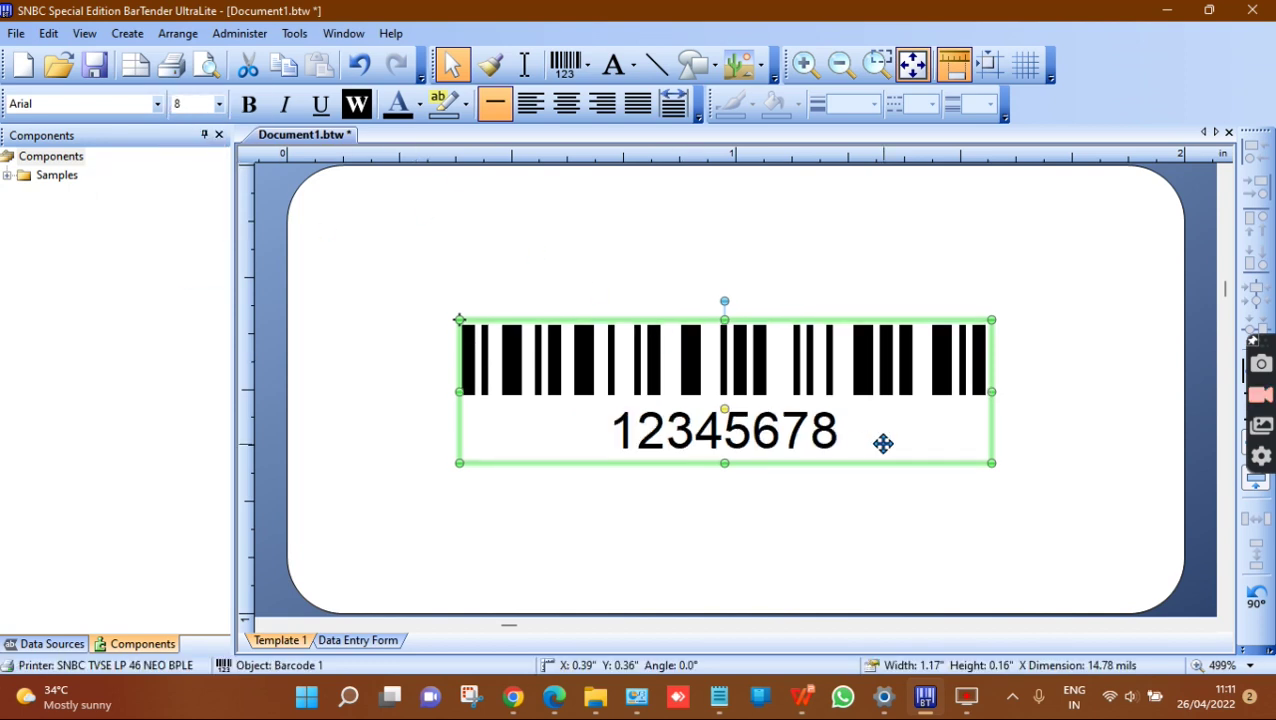
{"action": "mouse_move", "coordinate": [836, 426]}
{"action": "left_mouse_down"}
{"action": "mouse_move", "coordinate": [843, 384]}
{"action": "mouse_move", "coordinate": [823, 379]}
{"action": "mouse_move", "coordinate": [847, 424]}
{"action": "left_mouse_up"}
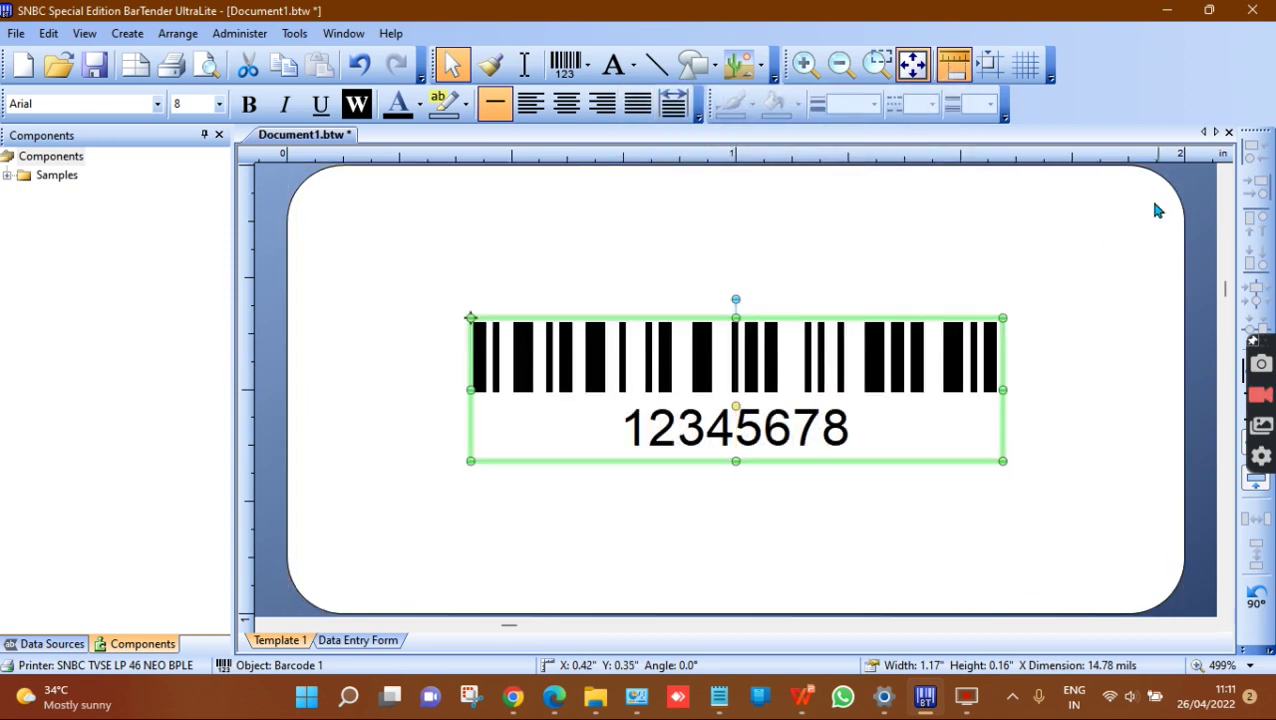
{"action": "left_click", "coordinate": [1105, 265]}
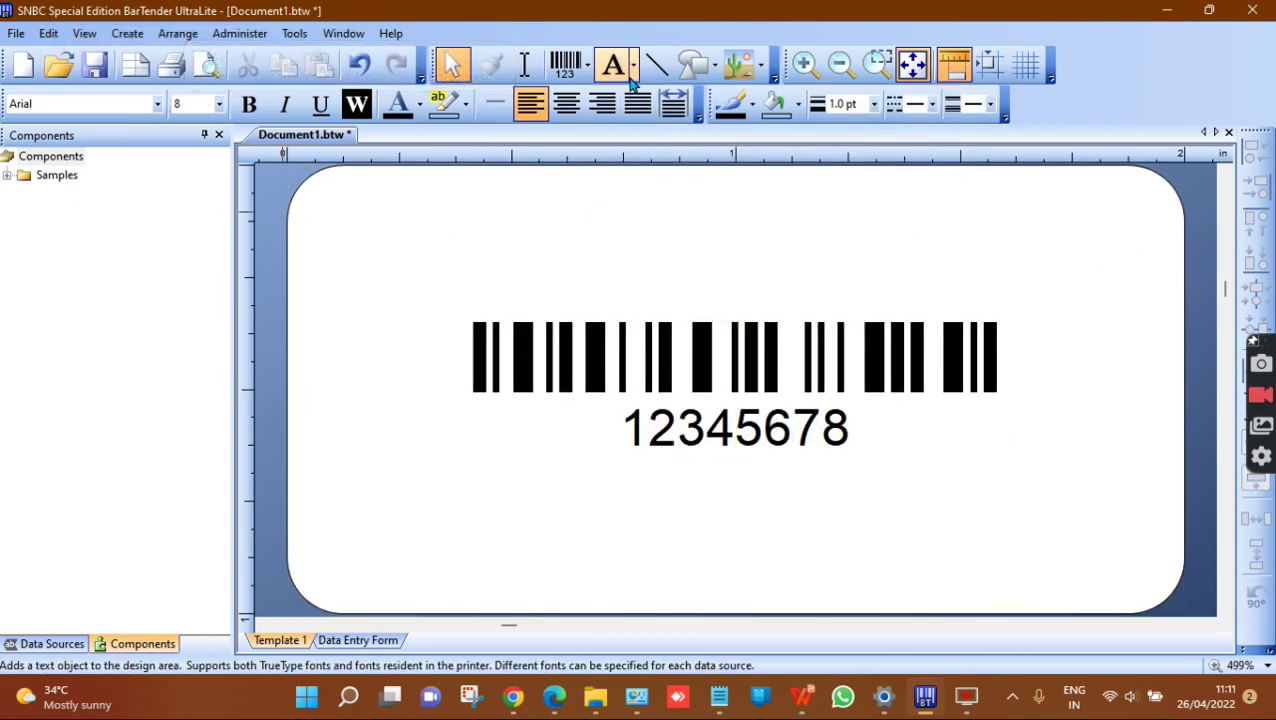
Add a single-line text object above the barcode
{"action": "left_click", "coordinate": [765, 395]}
{"action": "mouse_move", "coordinate": [765, 395]}
{"action": "left_mouse_down"}
{"action": "mouse_move", "coordinate": [740, 396]}
{"action": "mouse_move", "coordinate": [765, 395]}
{"action": "left_mouse_up"}
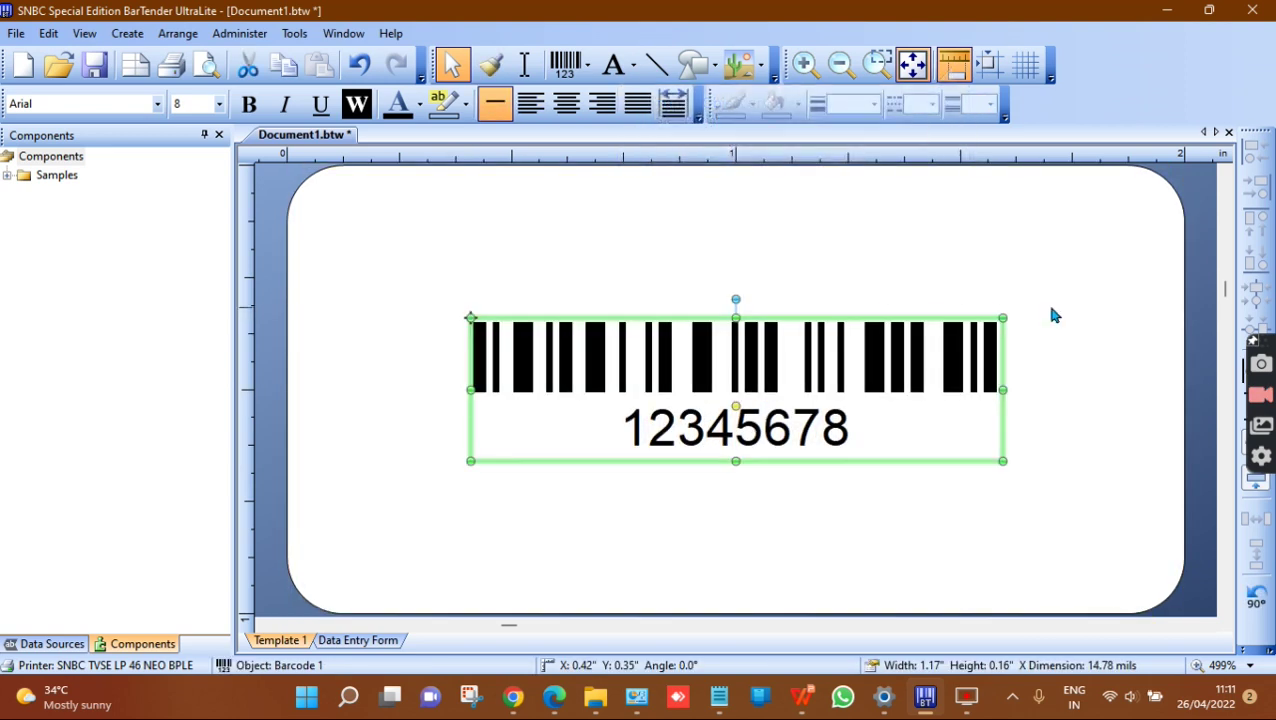
{"action": "left_click", "coordinate": [1166, 316]}
{"action": "left_click", "coordinate": [632, 66]}
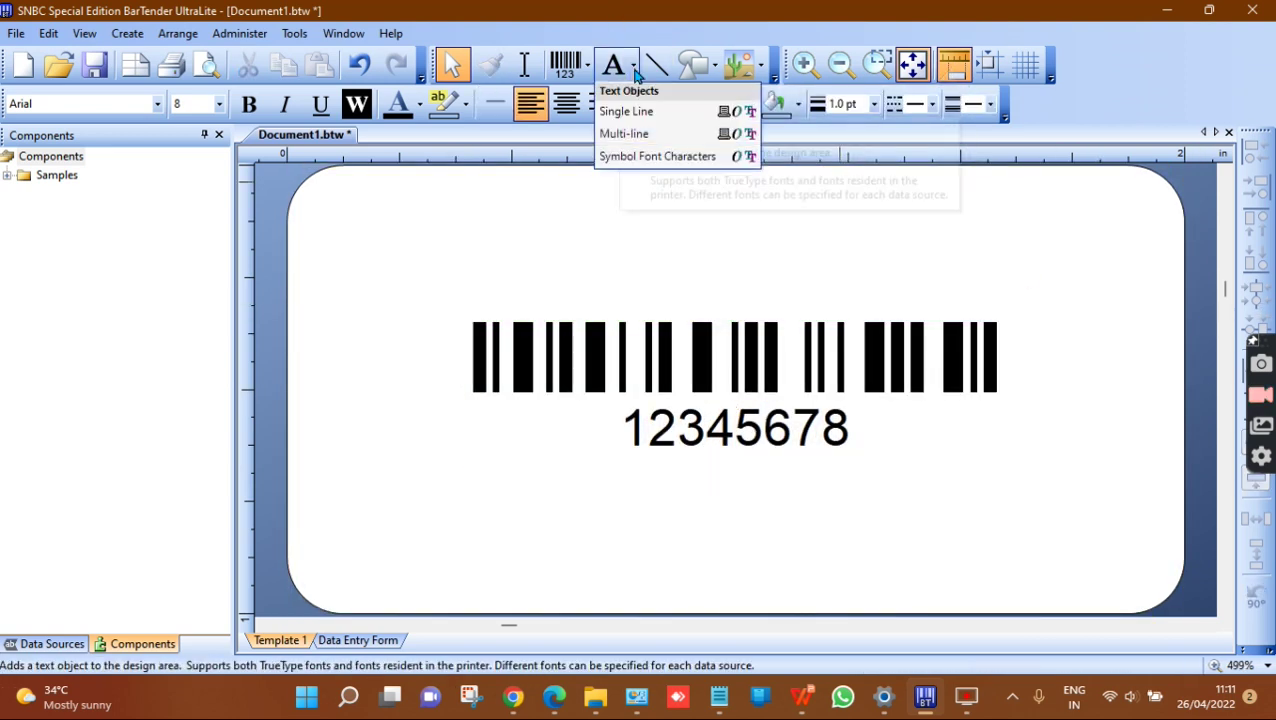
{"action": "left_click", "coordinate": [645, 113]}
{"action": "left_click", "coordinate": [660, 230]}
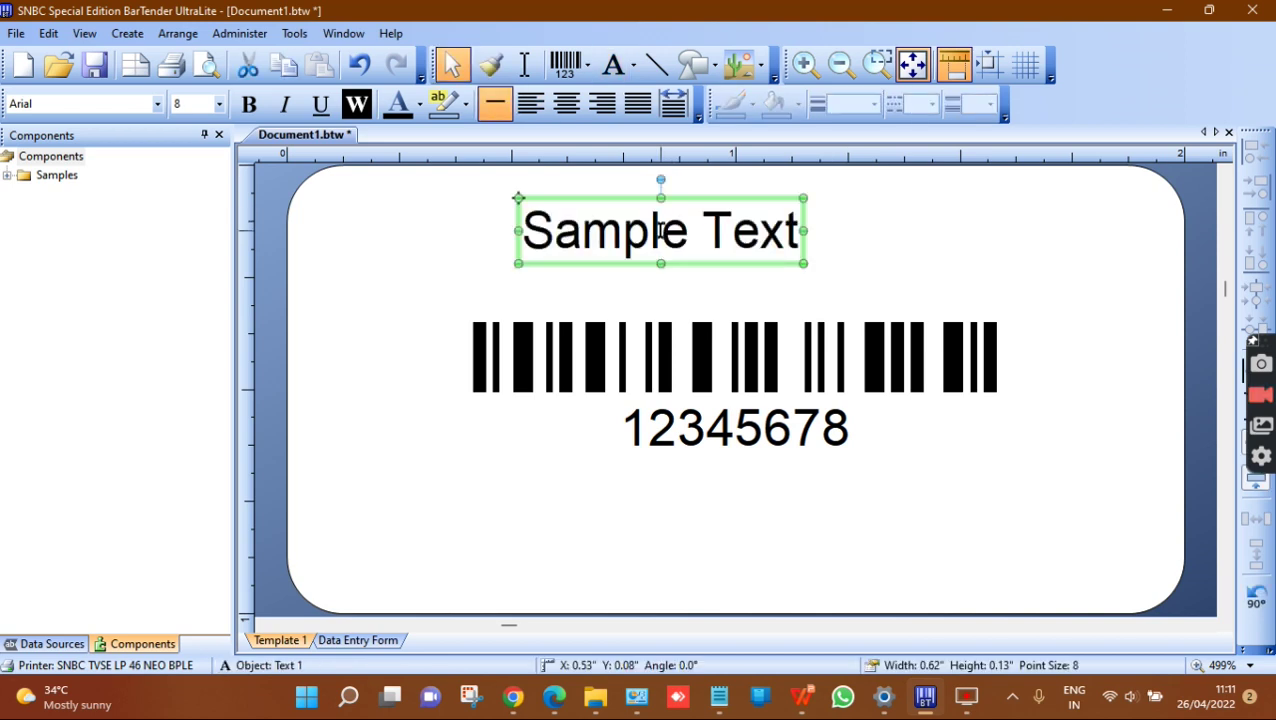
{"action": "double_click", "coordinate": [687, 234]}
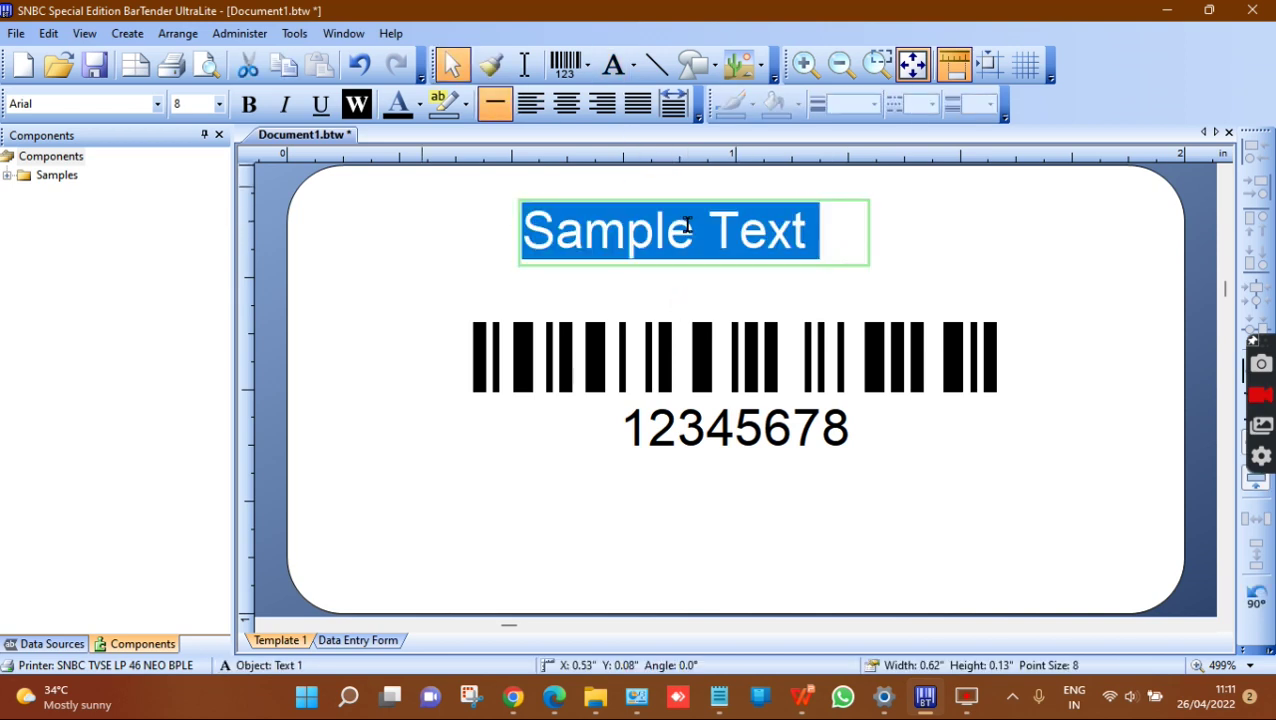
Enter 'Company Name' as its text and centre it at the top of the label
{"action": "type", "text": "C"}
{"action": "key", "text": "BackSpace"}
{"action": "type", "text": "Comapmn"}
{"action": "key", "text": "BackSpace"}
{"action": "key", "text": "BackSpace"}
{"action": "key", "text": "BackSpace"}
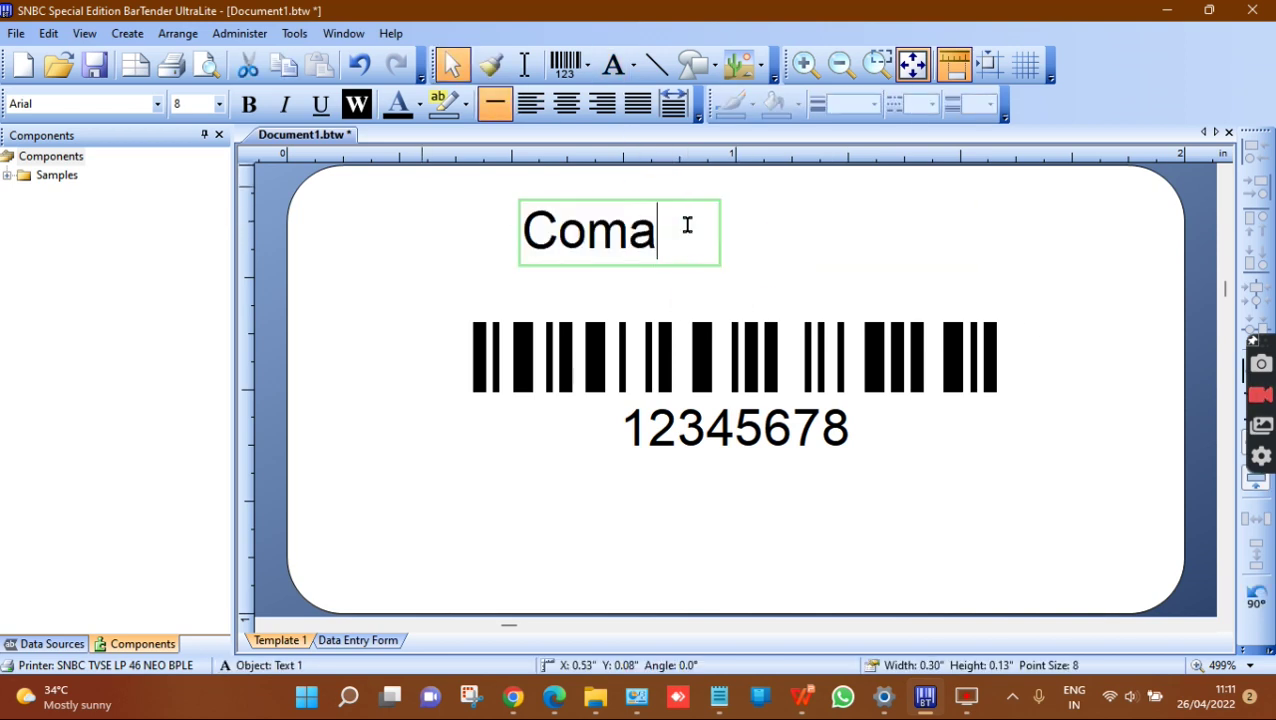
{"action": "key", "text": "BackSpace"}
{"action": "type", "text": "a"}
{"action": "key", "text": "BackSpace"}
{"action": "type", "text": "p"}
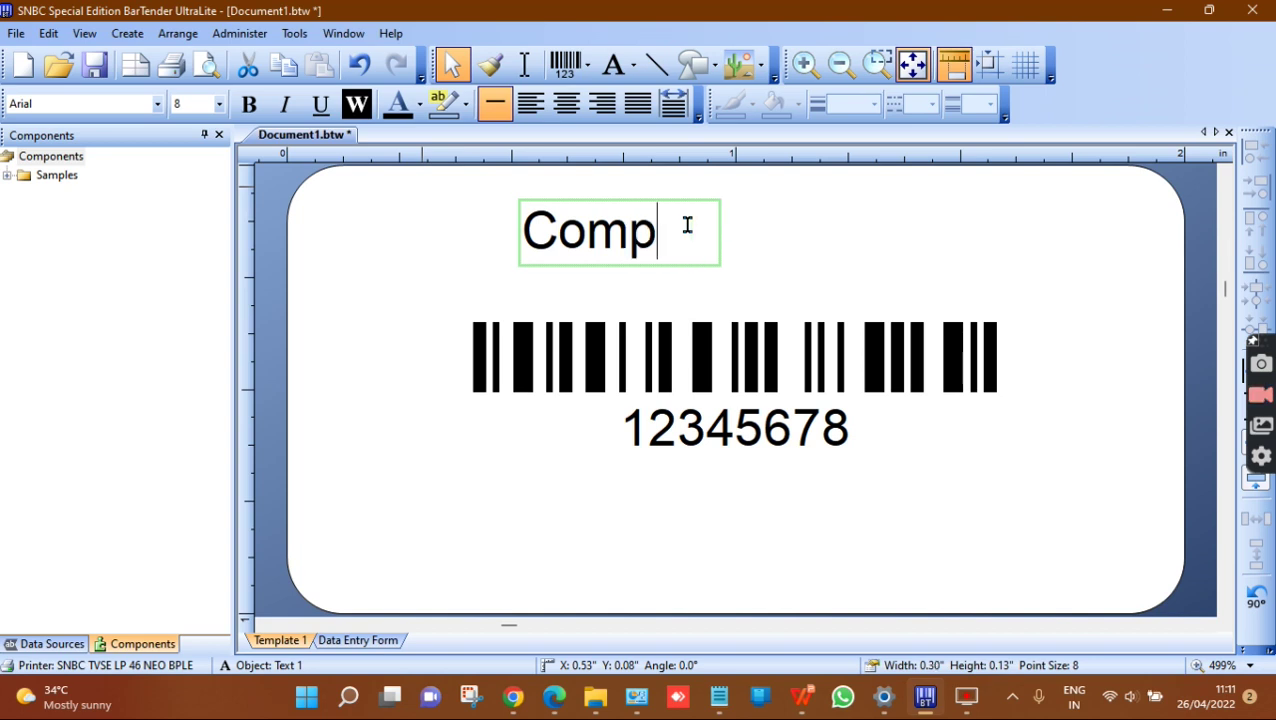
{"action": "type", "text": "any Name"}
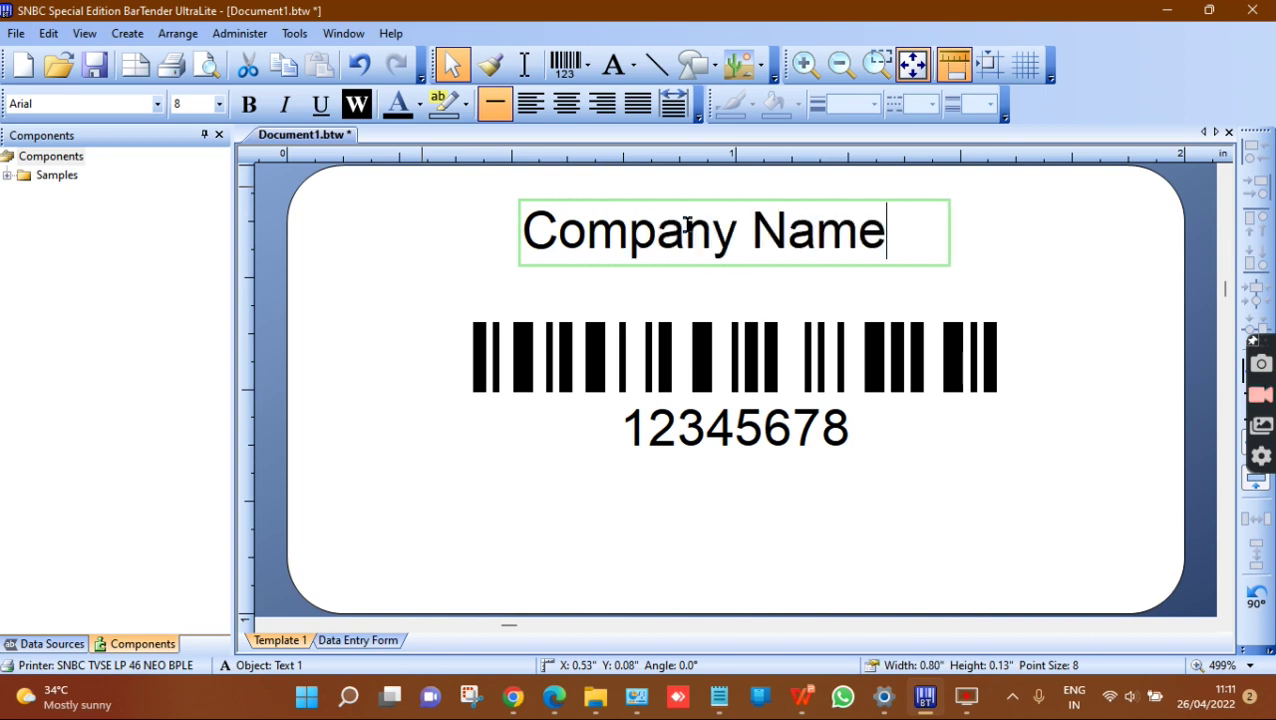
{"action": "left_click", "coordinate": [1158, 245]}
{"action": "left_click", "coordinate": [753, 252]}
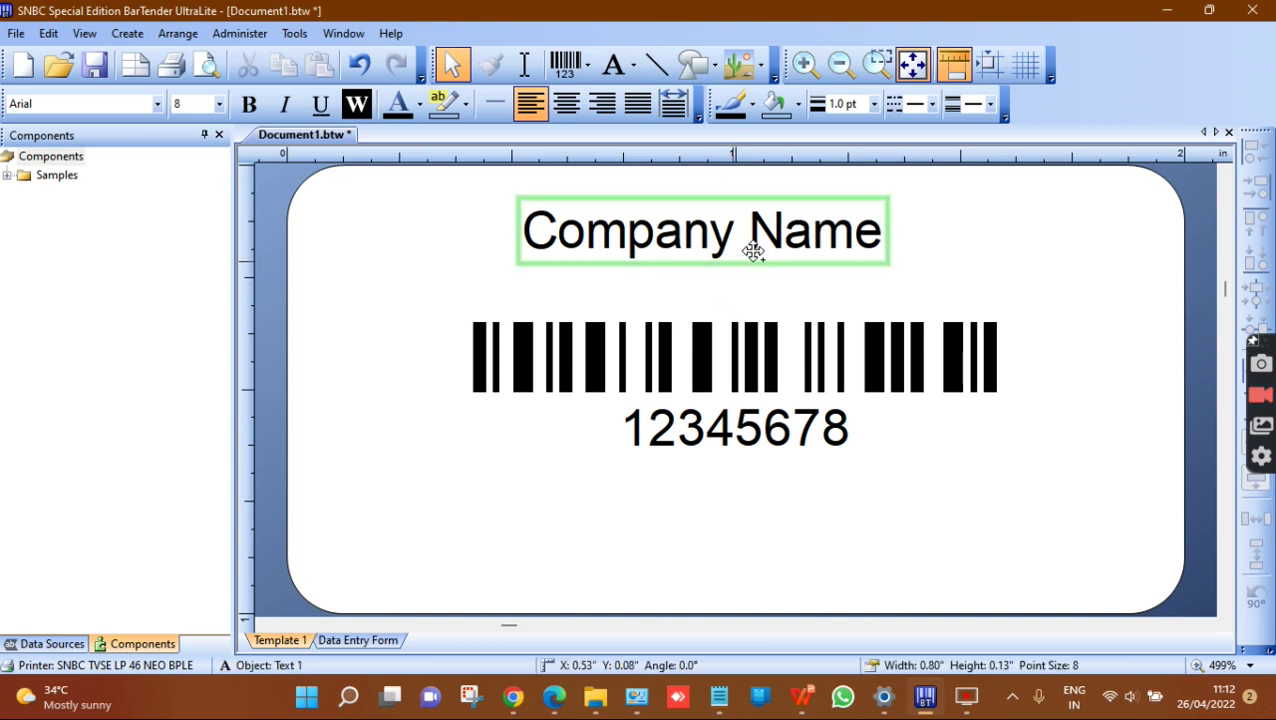
{"action": "left_click_drag", "start_coordinate": [753, 252], "coordinate": [763, 248]}
{"action": "left_click", "coordinate": [1180, 253]}
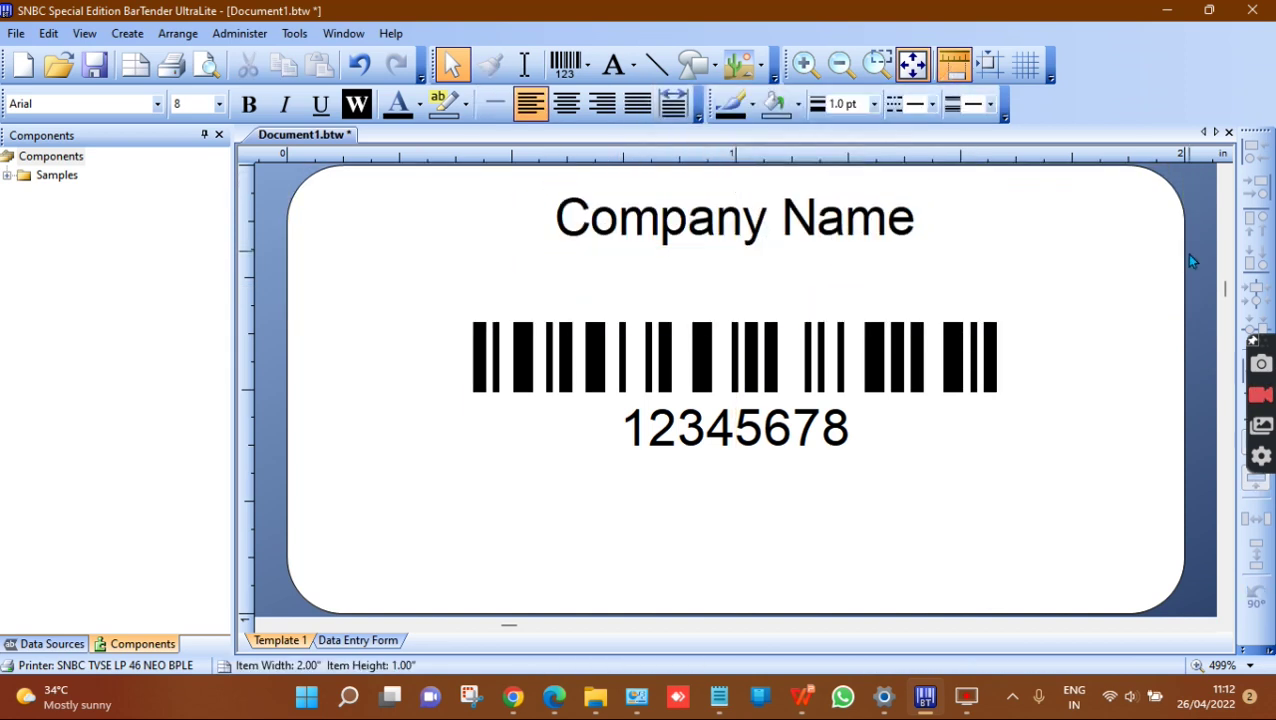
Add single-line text 'Item Name' at the left above the barcode
{"action": "left_click", "coordinate": [613, 65]}
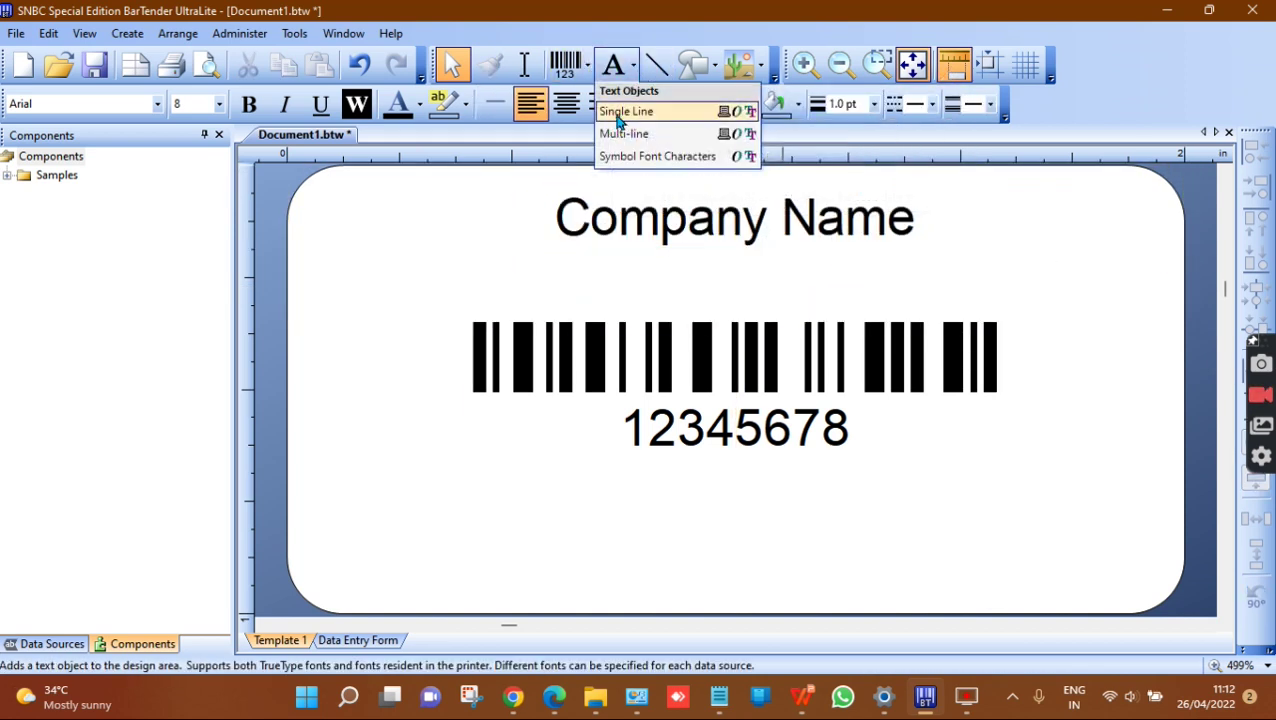
{"action": "left_click", "coordinate": [620, 112]}
{"action": "left_click", "coordinate": [412, 274]}
{"action": "double_click", "coordinate": [418, 272]}
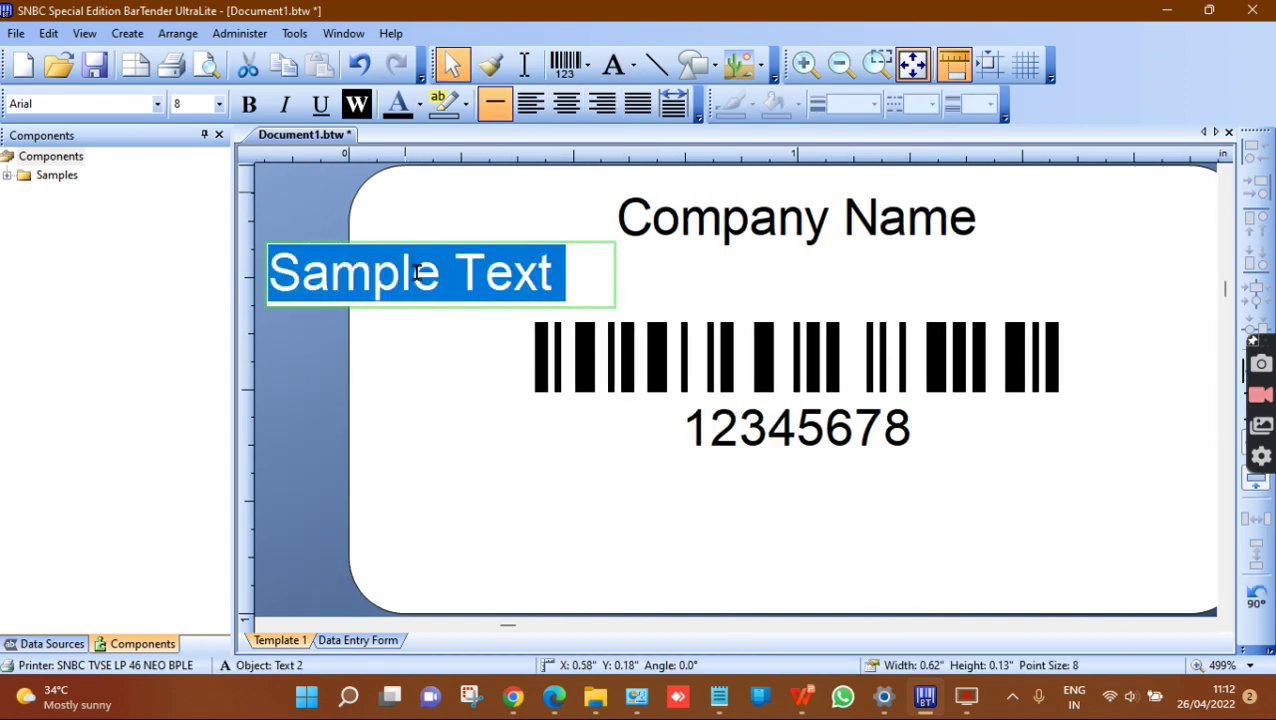
{"action": "type", "text": "Item Name"}
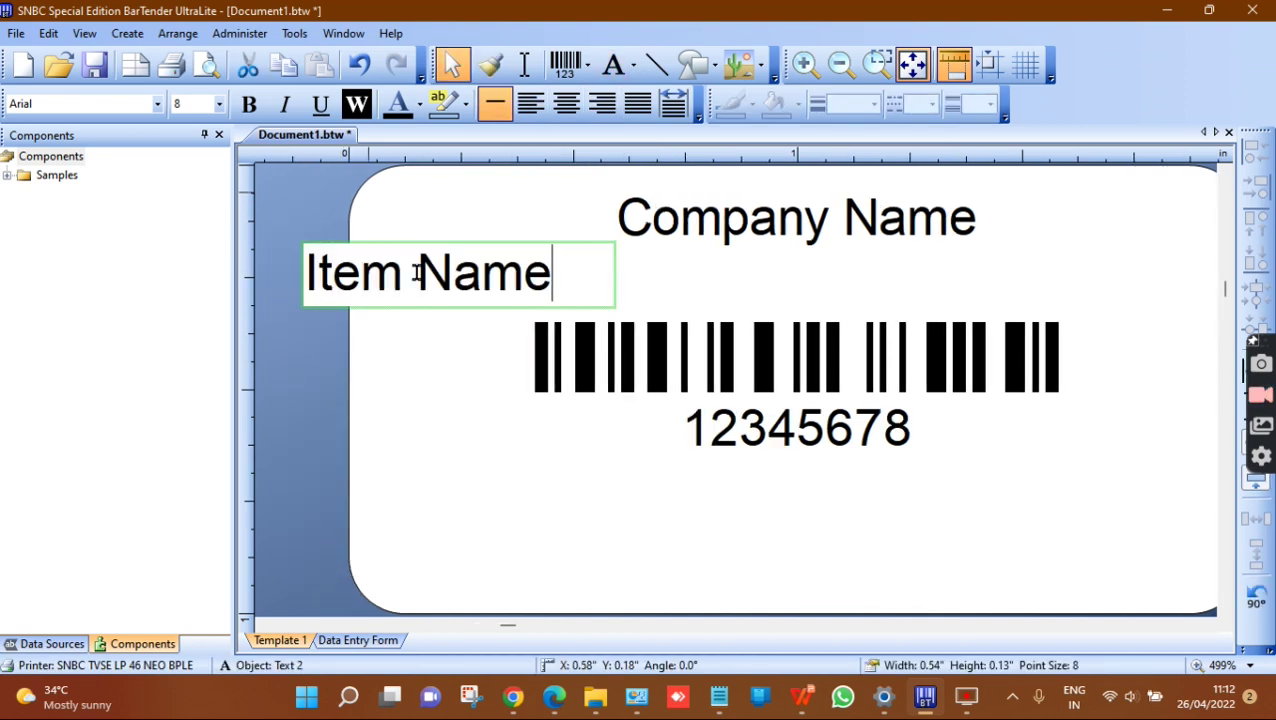
{"action": "left_click", "coordinate": [450, 296]}
{"action": "left_click_drag", "start_coordinate": [450, 296], "coordinate": [478, 302]}
Move the barcode slightly lower on the label
{"action": "left_click", "coordinate": [743, 373]}
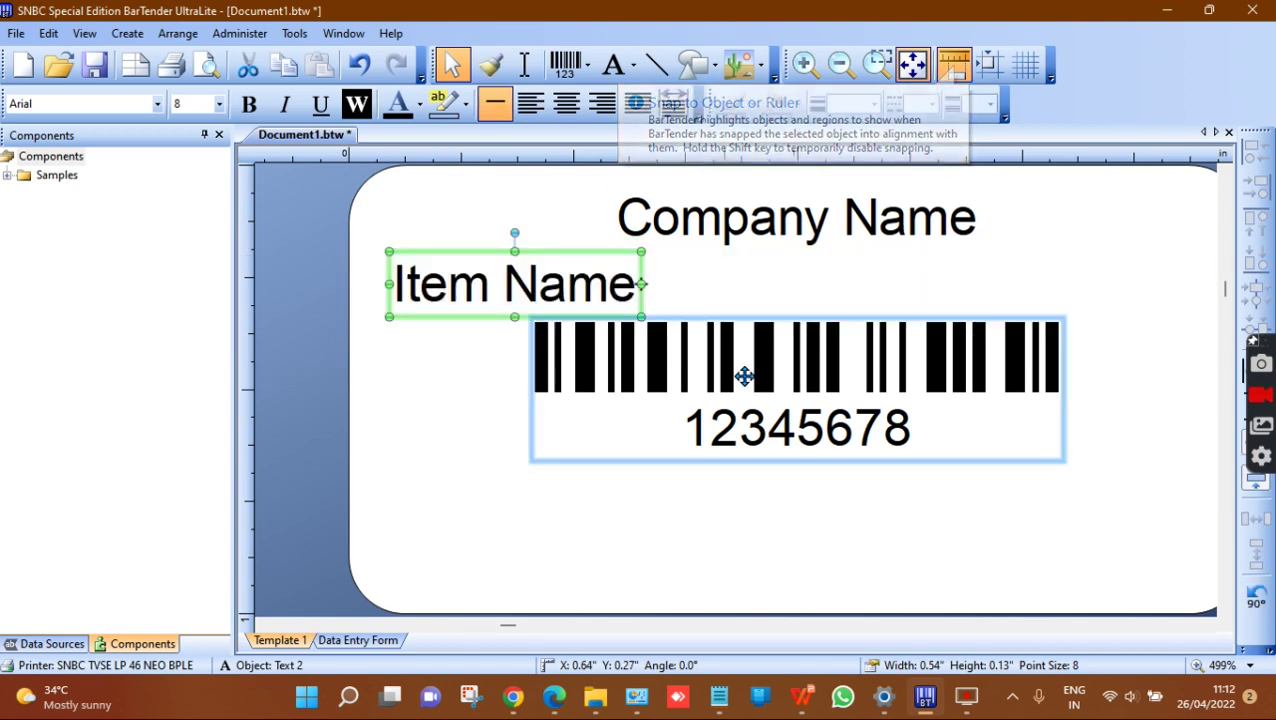
{"action": "left_click_drag", "start_coordinate": [775, 415], "coordinate": [775, 442]}
{"action": "left_click", "coordinate": [897, 558]}
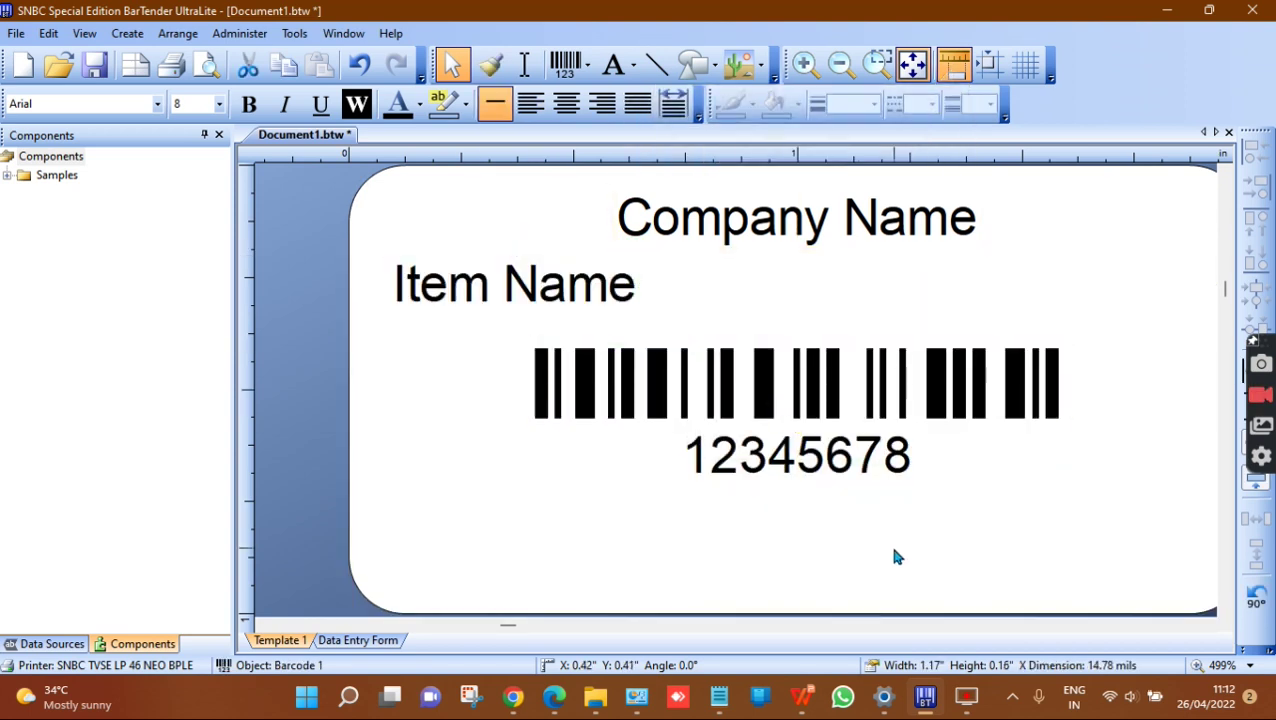
Add a single-line text object reading 'Mrp: Rs.1000' at the bottom left of the label
{"action": "left_click", "coordinate": [633, 67]}
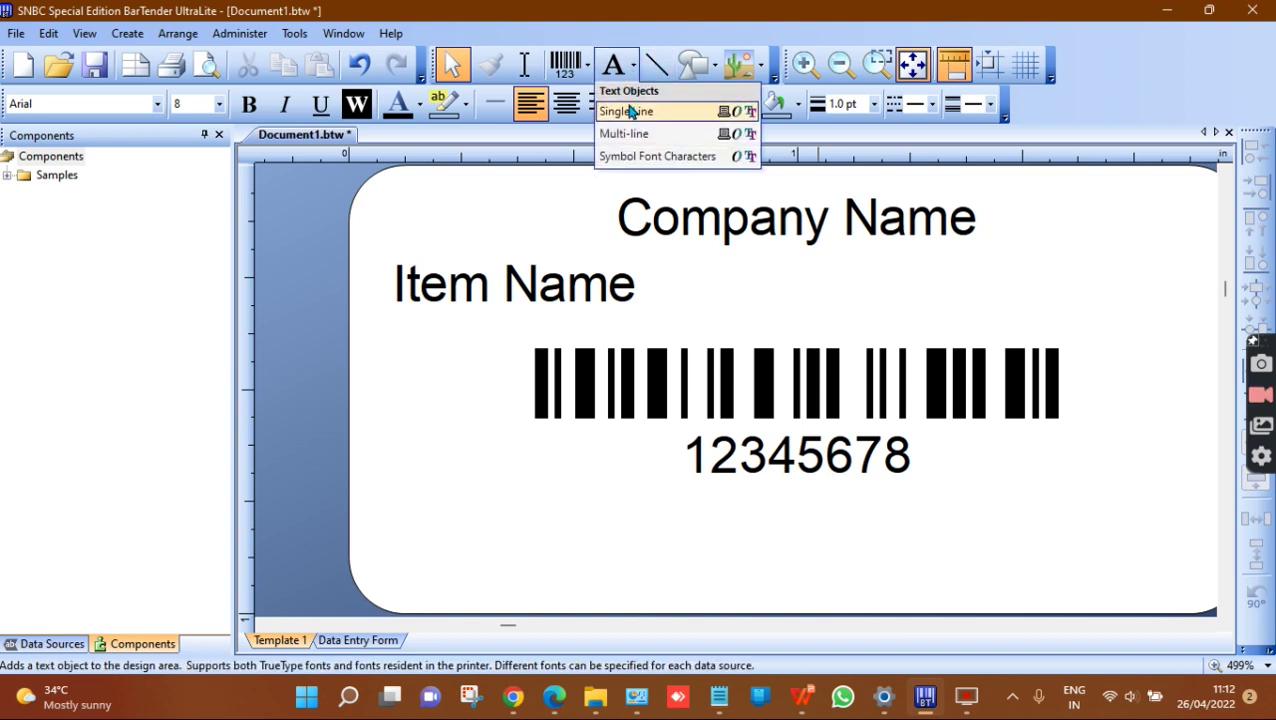
{"action": "left_click", "coordinate": [625, 111]}
{"action": "left_click", "coordinate": [498, 564]}
{"action": "left_click", "coordinate": [547, 561]}
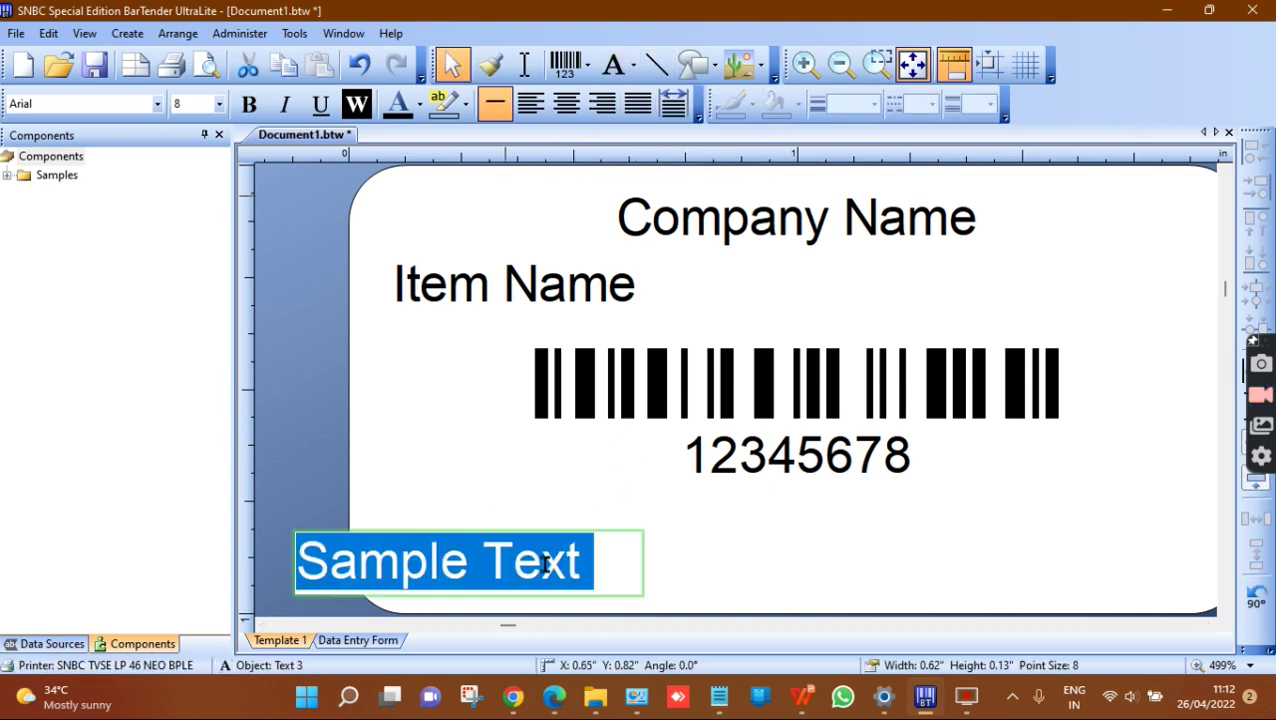
{"action": "type", "text": "Mrp: "}
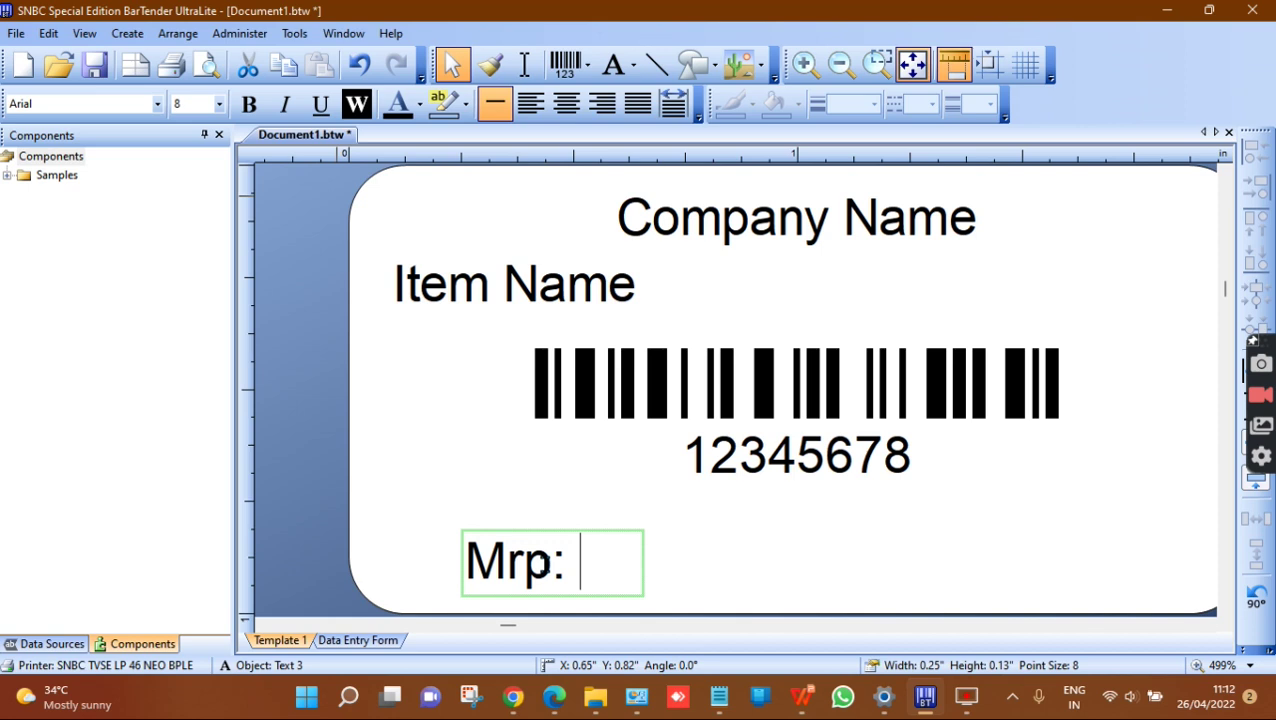
{"action": "type", "text": "Rs"}
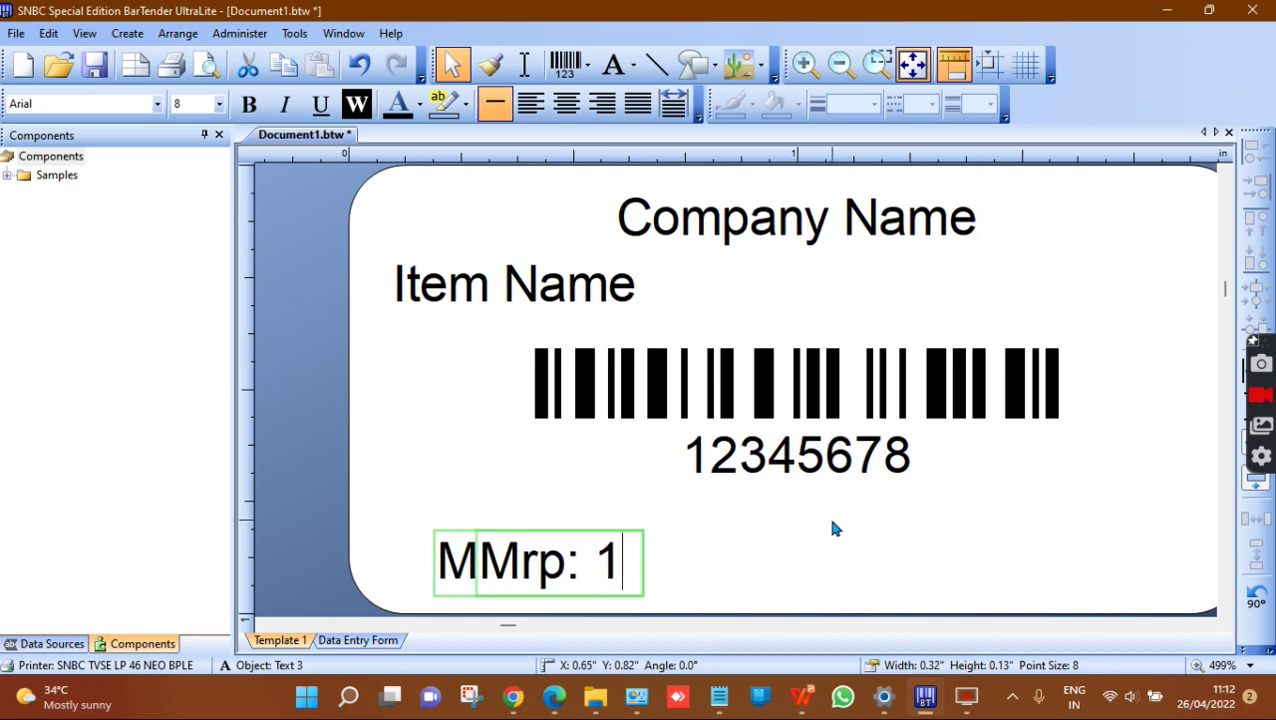
{"action": "type", "text": ".1000"}
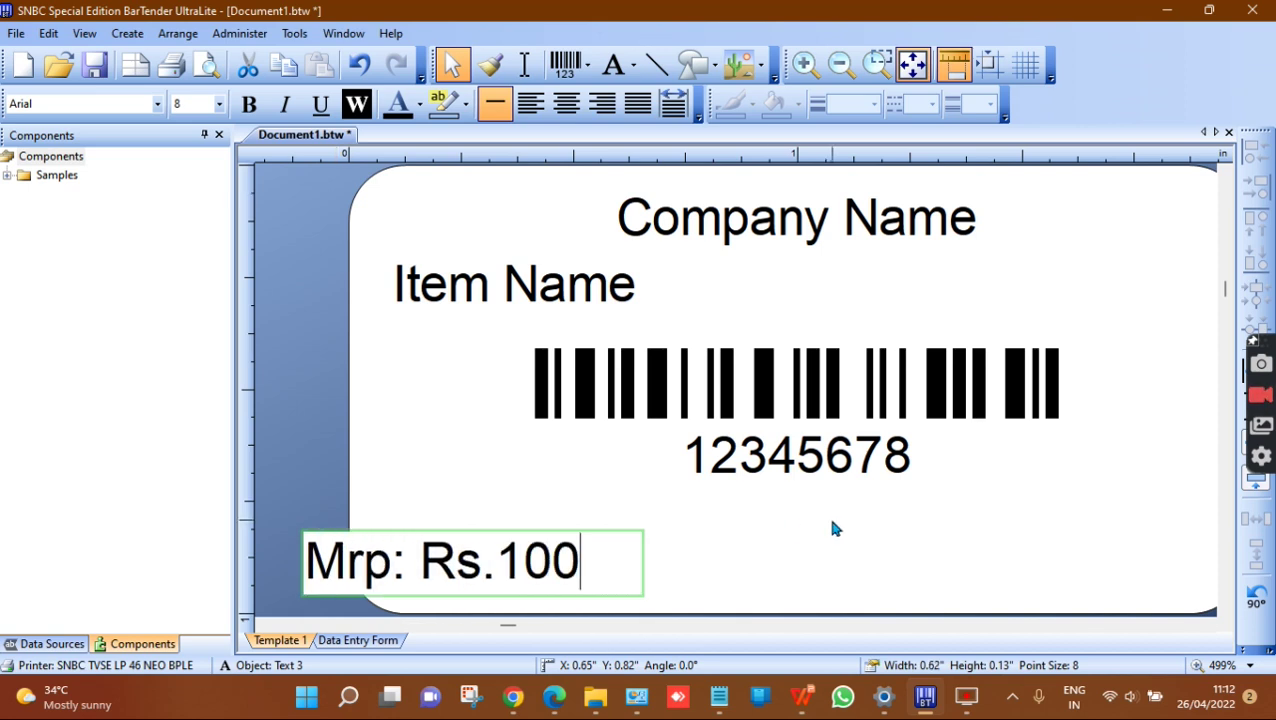
{"action": "left_click", "coordinate": [835, 528]}
Align the 'Mrp: Rs.1000' text beneath the barcode, lined up with Item Name
{"action": "left_click_drag", "start_coordinate": [567, 530], "coordinate": [621, 517]}
{"action": "left_click", "coordinate": [911, 564]}
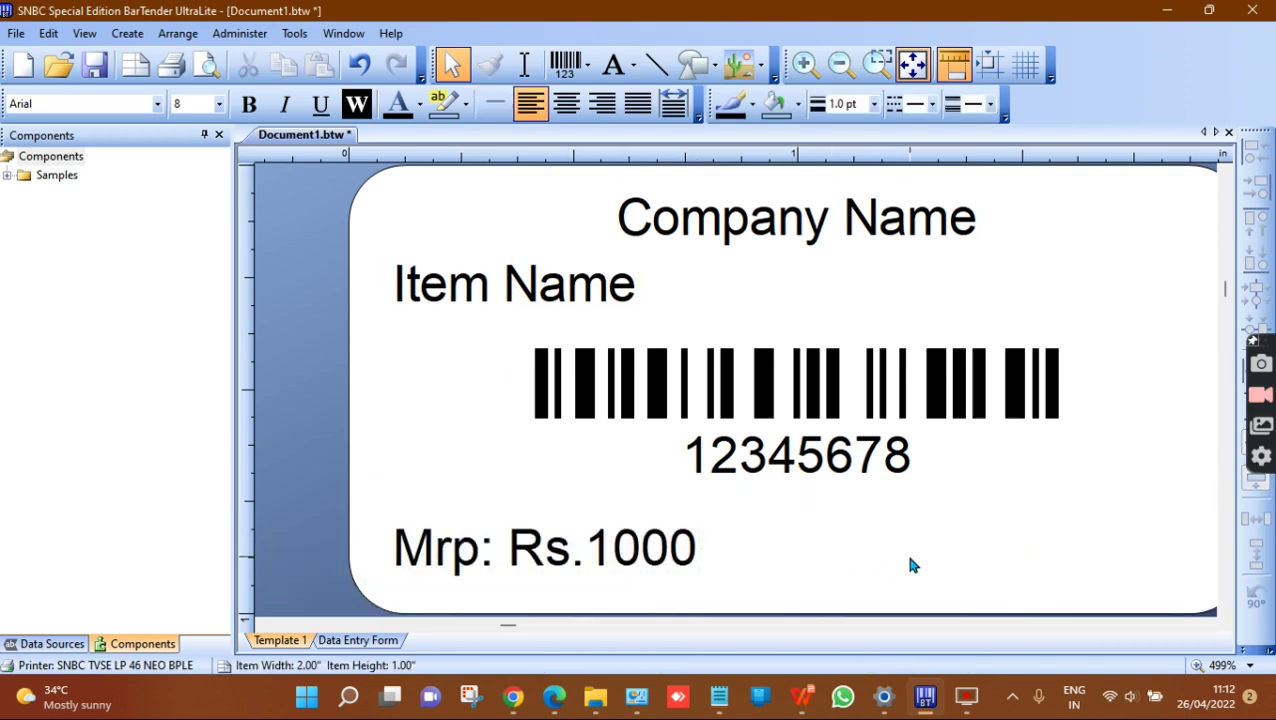
{"action": "left_click", "coordinate": [558, 570]}
{"action": "left_click", "coordinate": [912, 548]}
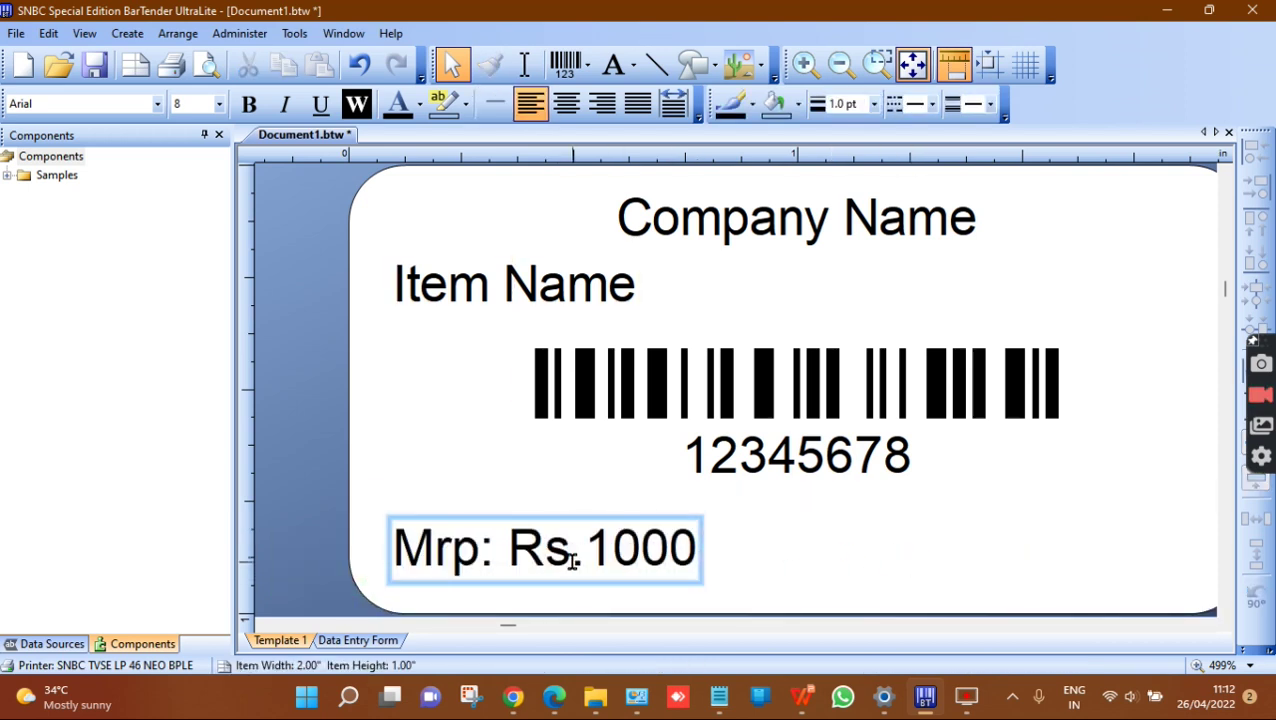
{"action": "left_click", "coordinate": [547, 568]}
{"action": "left_click", "coordinate": [849, 550]}
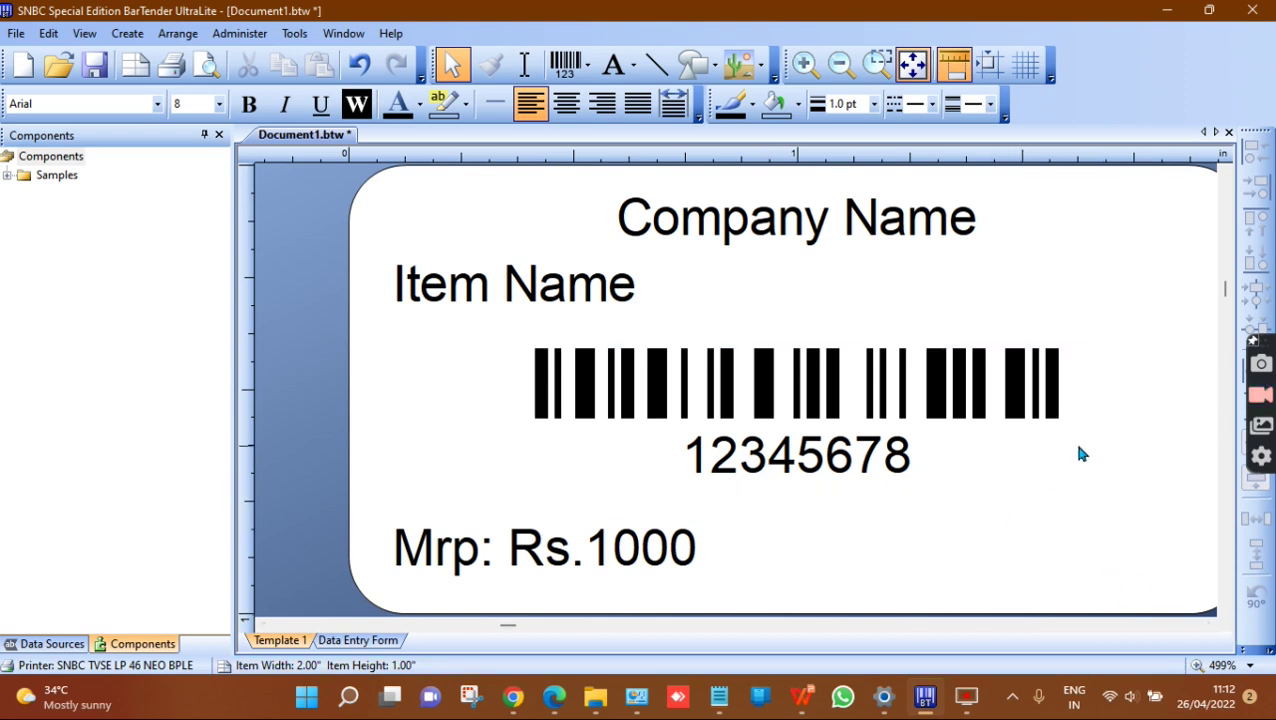
{"action": "left_click", "coordinate": [484, 295]}
{"action": "left_click", "coordinate": [1180, 310]}
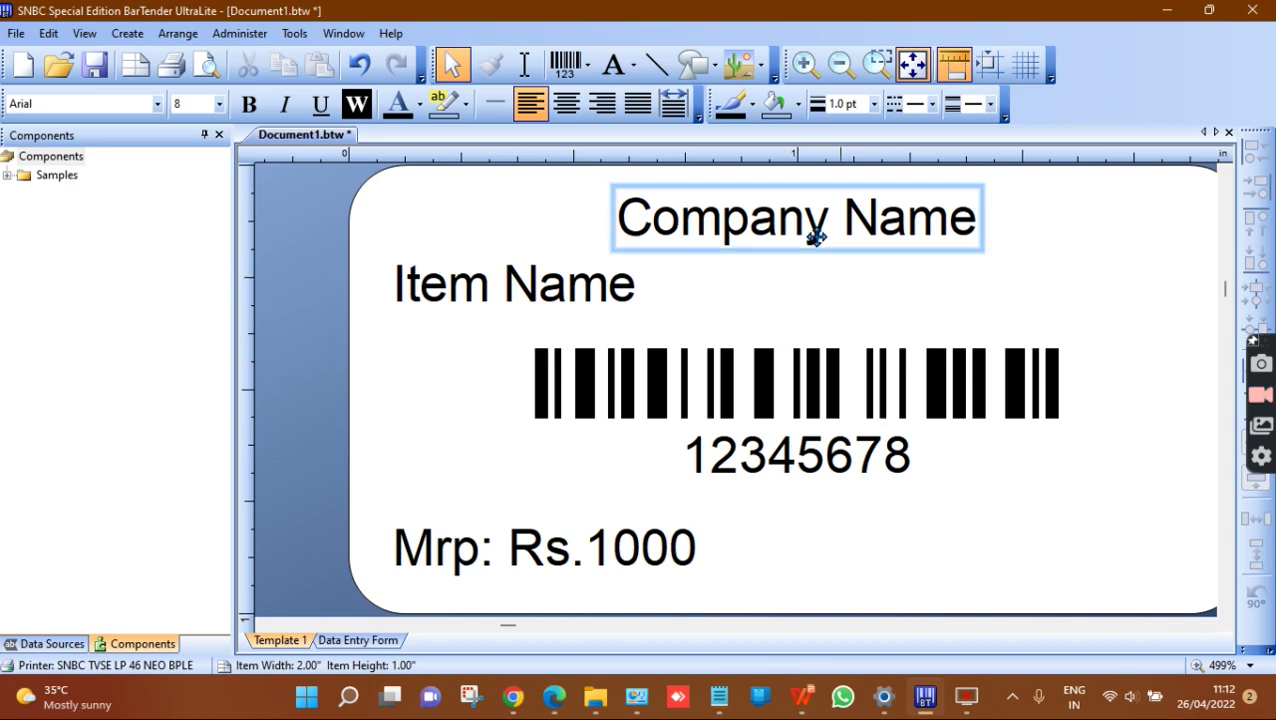
Draw a horizontal line under 'Company Name' and nudge it one step lower
{"action": "left_click", "coordinate": [632, 70]}
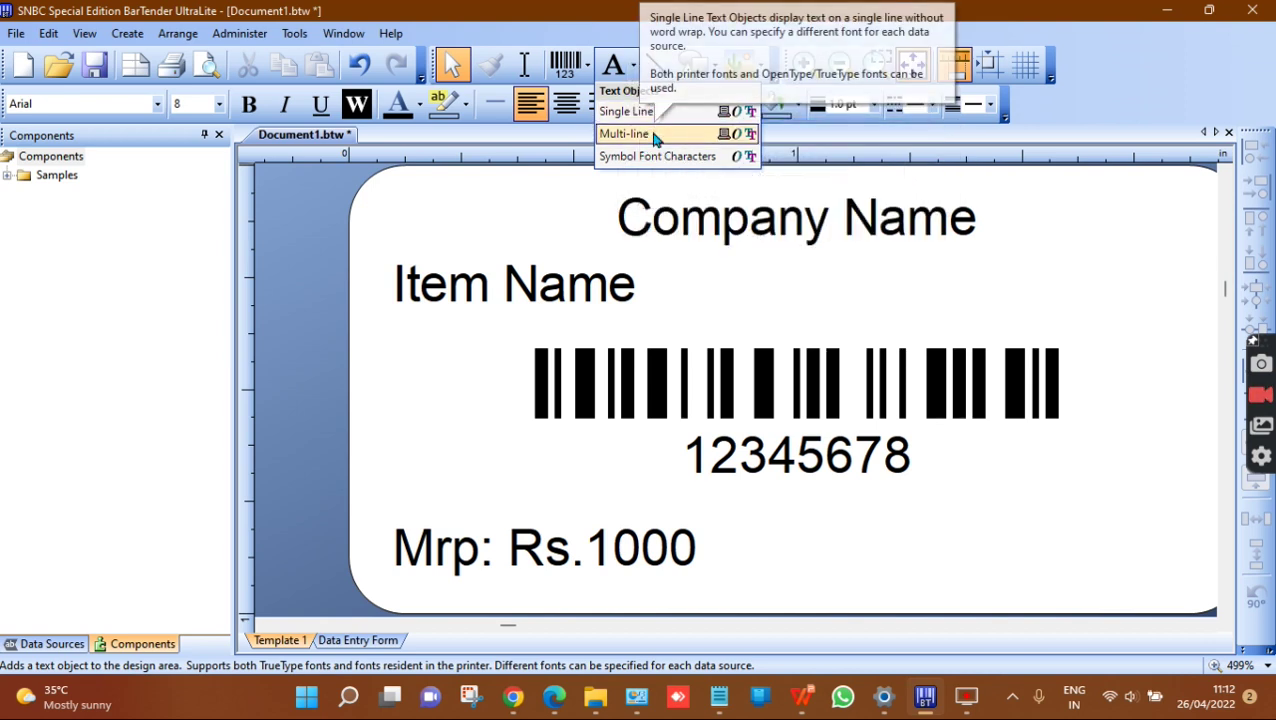
{"action": "left_click", "coordinate": [567, 62]}
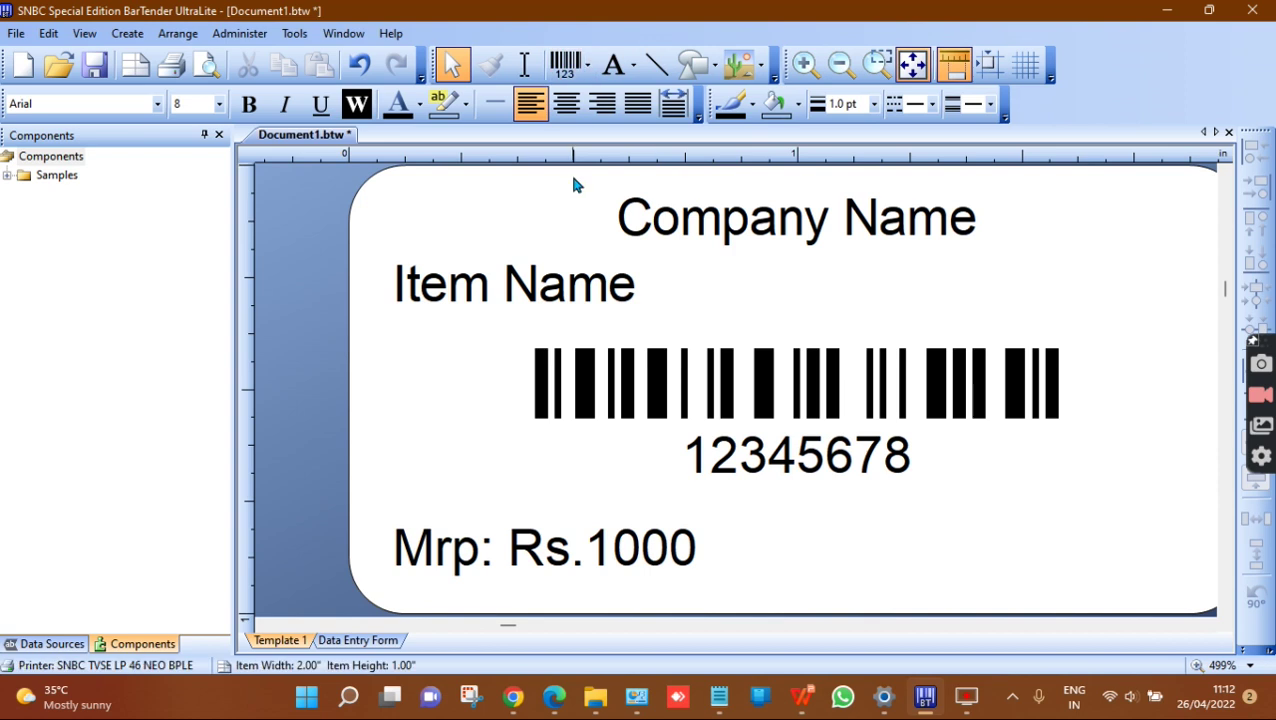
{"action": "left_click", "coordinate": [660, 70]}
{"action": "left_click_drag", "start_coordinate": [622, 245], "coordinate": [981, 245]}
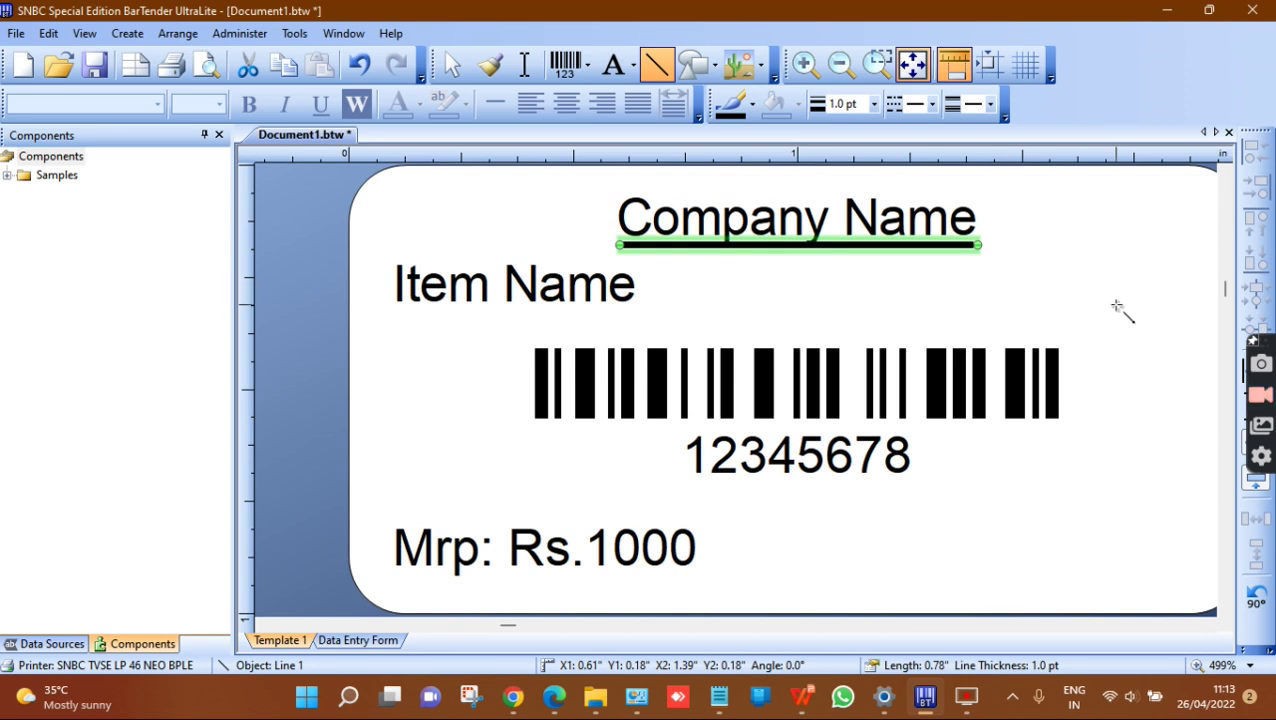
{"action": "key", "text": "Escape"}
{"action": "left_click", "coordinate": [828, 253]}
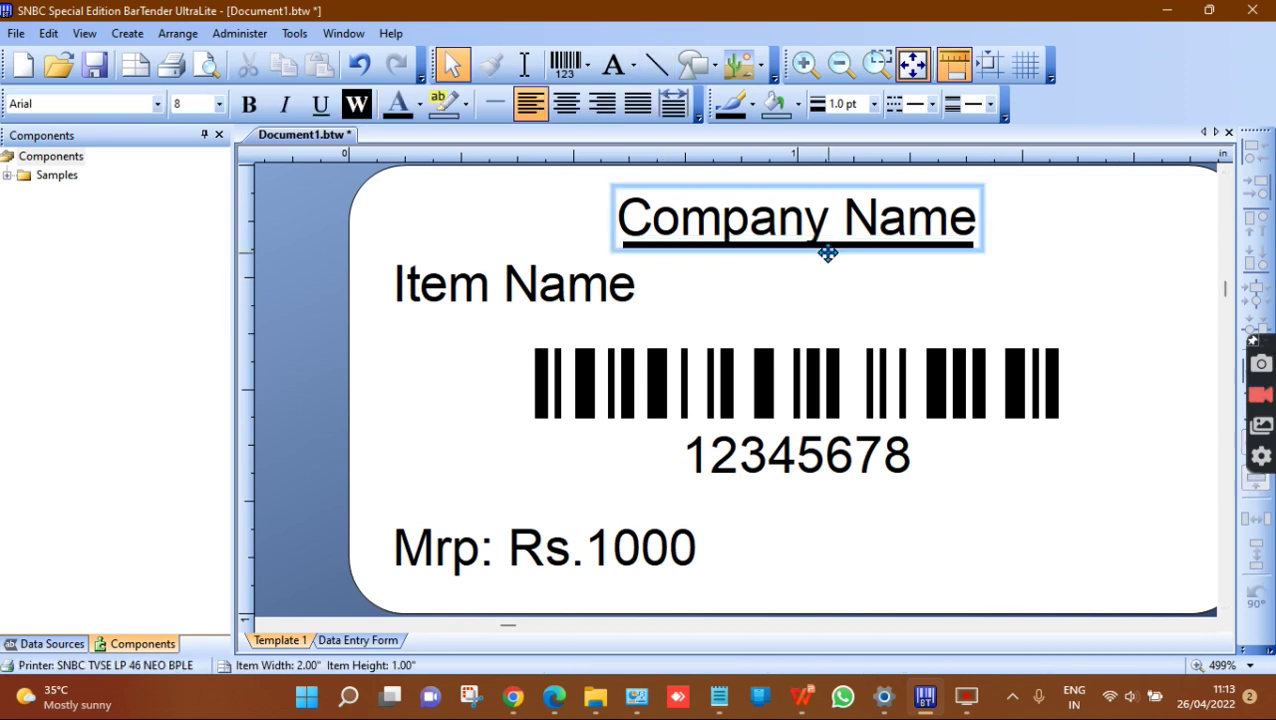
{"action": "left_click", "coordinate": [843, 240]}
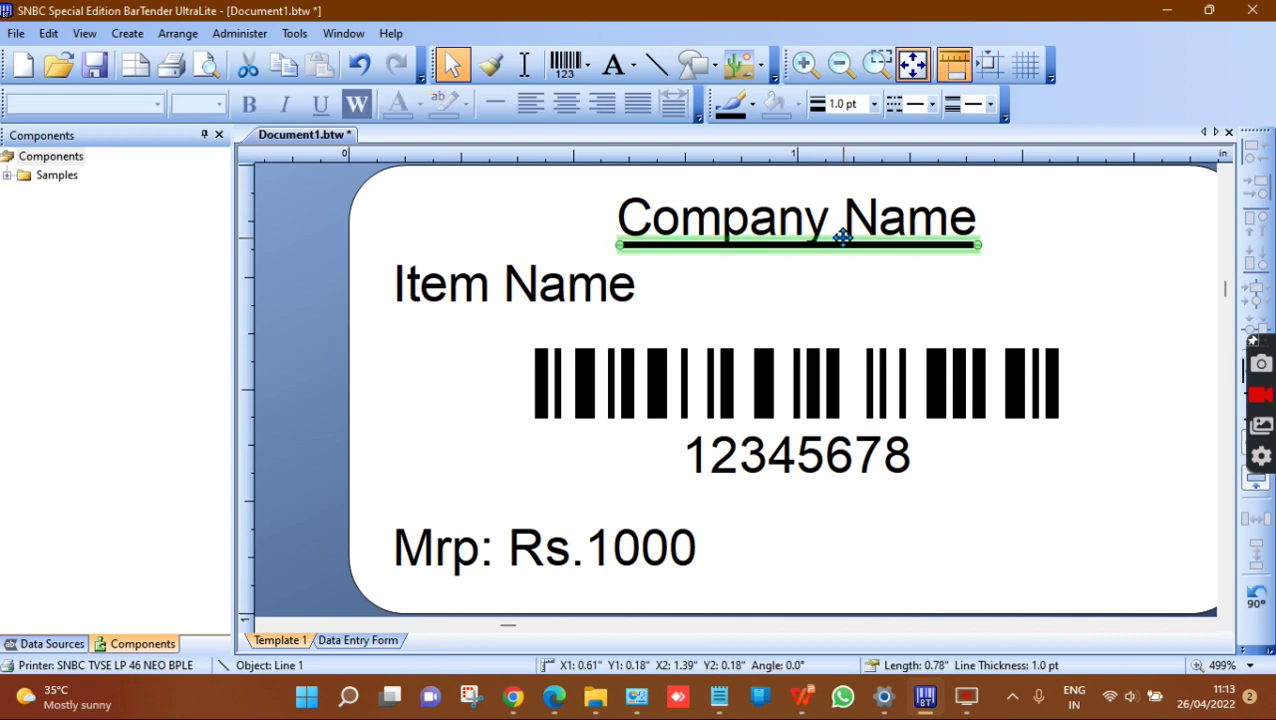
{"action": "key", "text": "Down"}
{"action": "key", "text": "Down"}
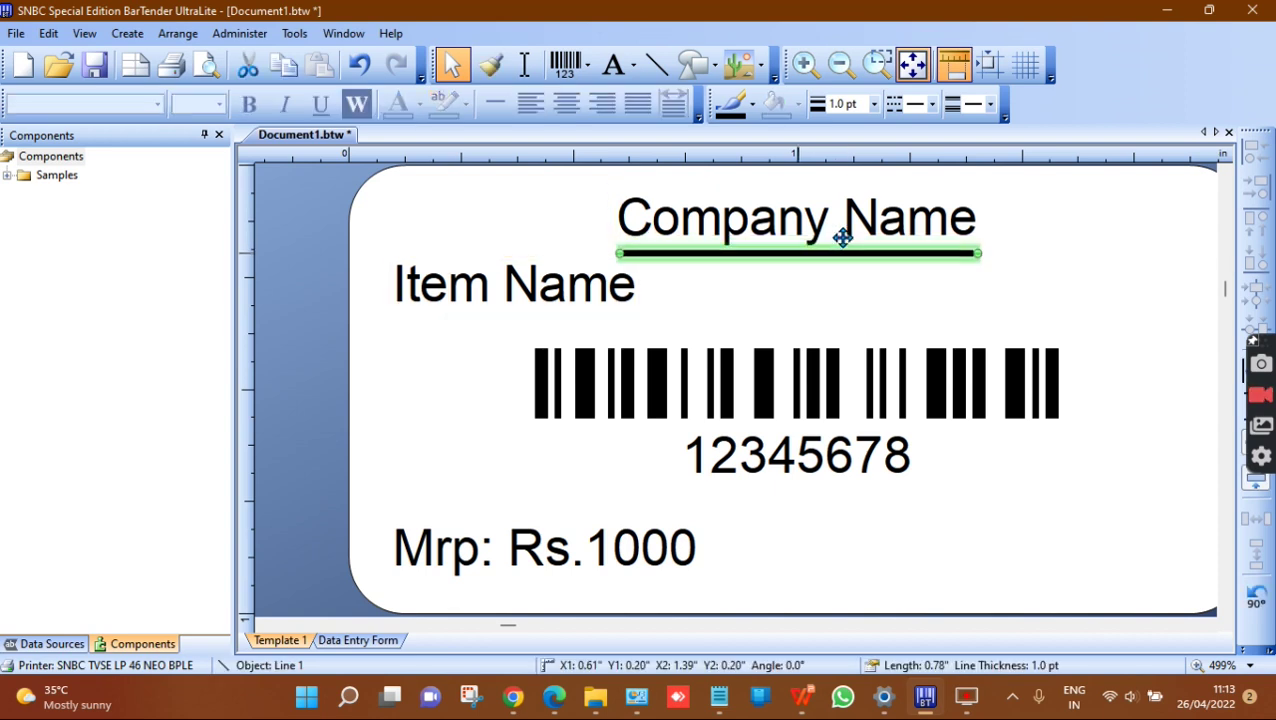
{"action": "left_click", "coordinate": [1135, 257]}
Preview the label printout at 2 copies, then close the preview
{"action": "left_click", "coordinate": [1221, 257]}
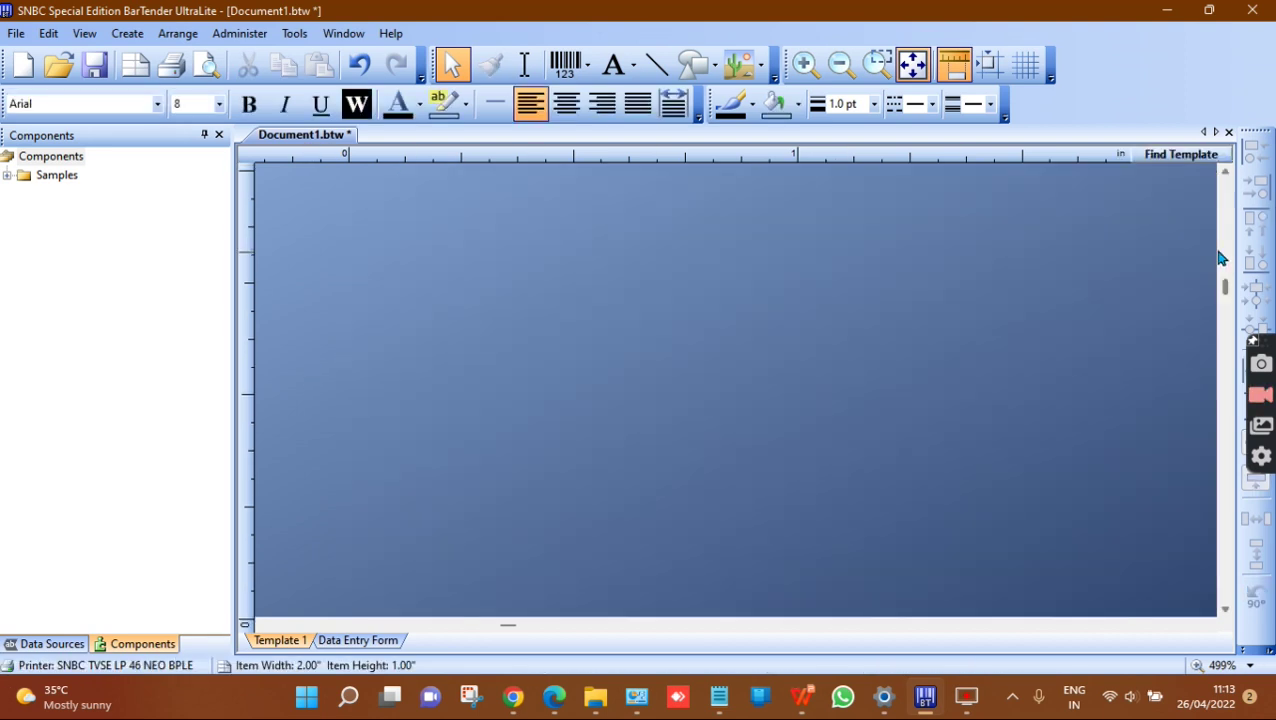
{"action": "left_click", "coordinate": [1180, 154]}
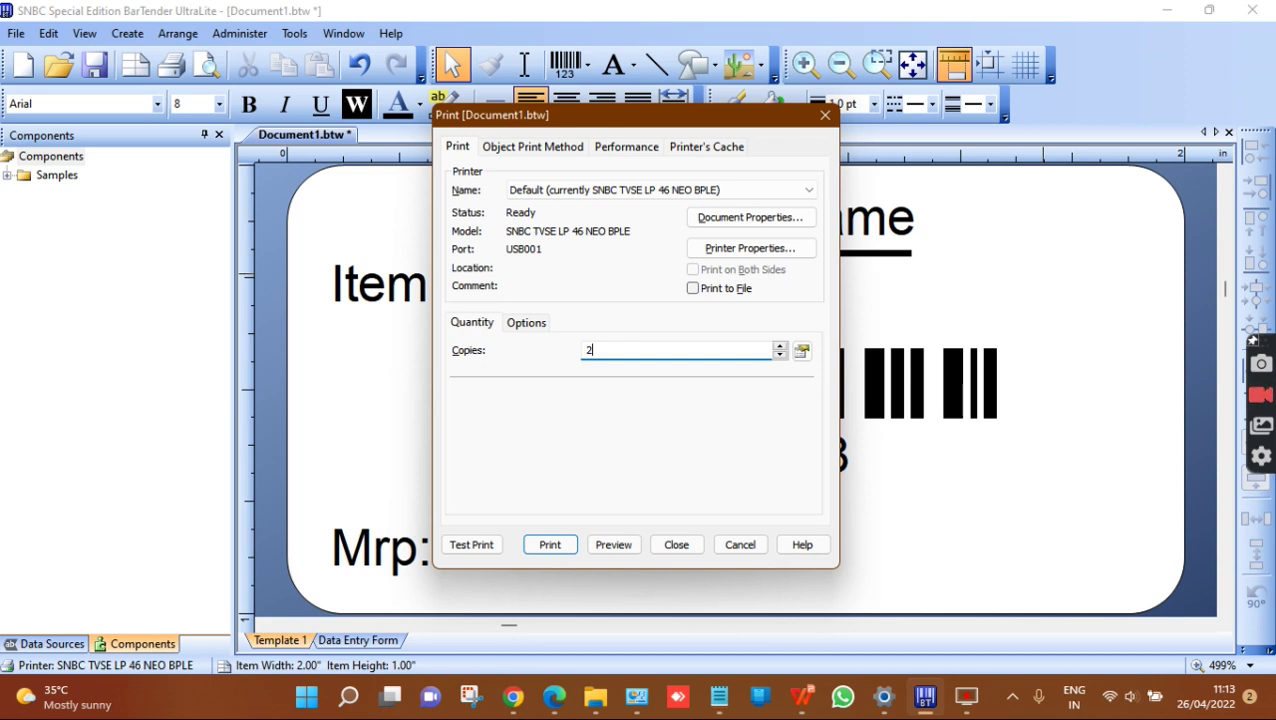
{"action": "left_click", "coordinate": [616, 546]}
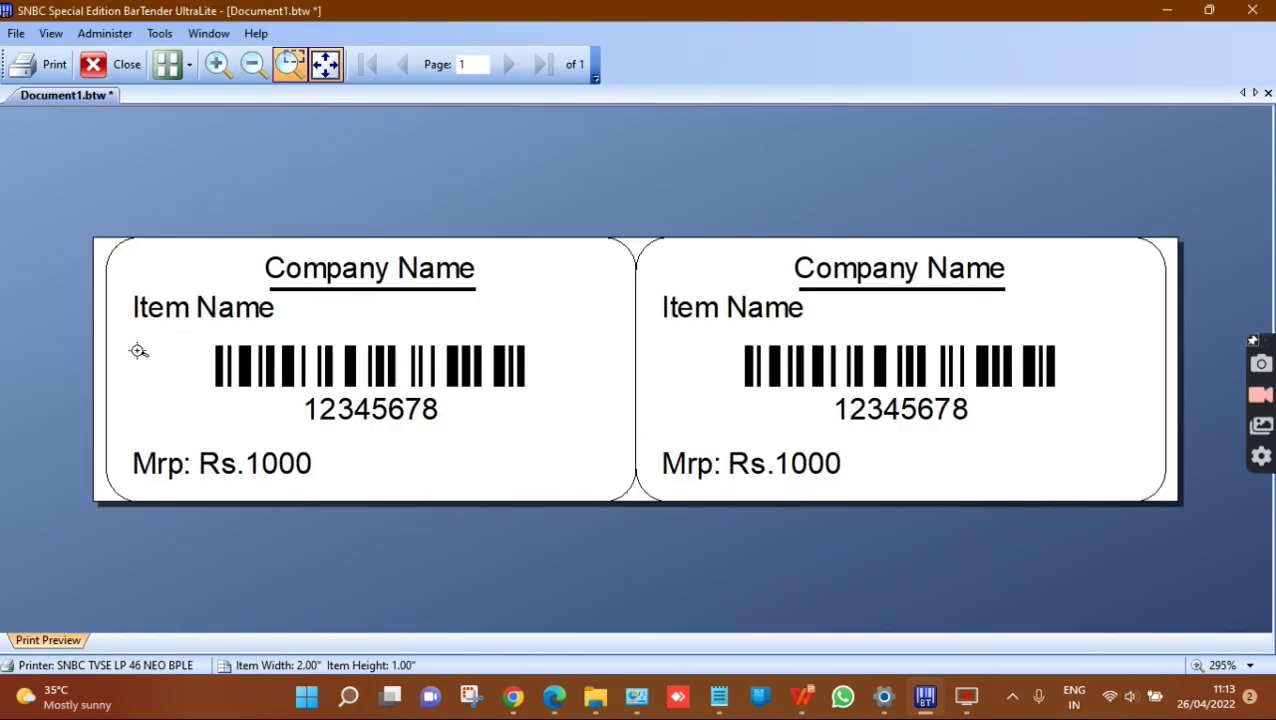
{"action": "left_click", "coordinate": [100, 66]}
{"action": "left_click", "coordinate": [527, 284]}
Open Barcode 1's properties, showing Code 128 with 14.78 mils X dimension and 0.157 in height
{"action": "double_click", "coordinate": [527, 280]}
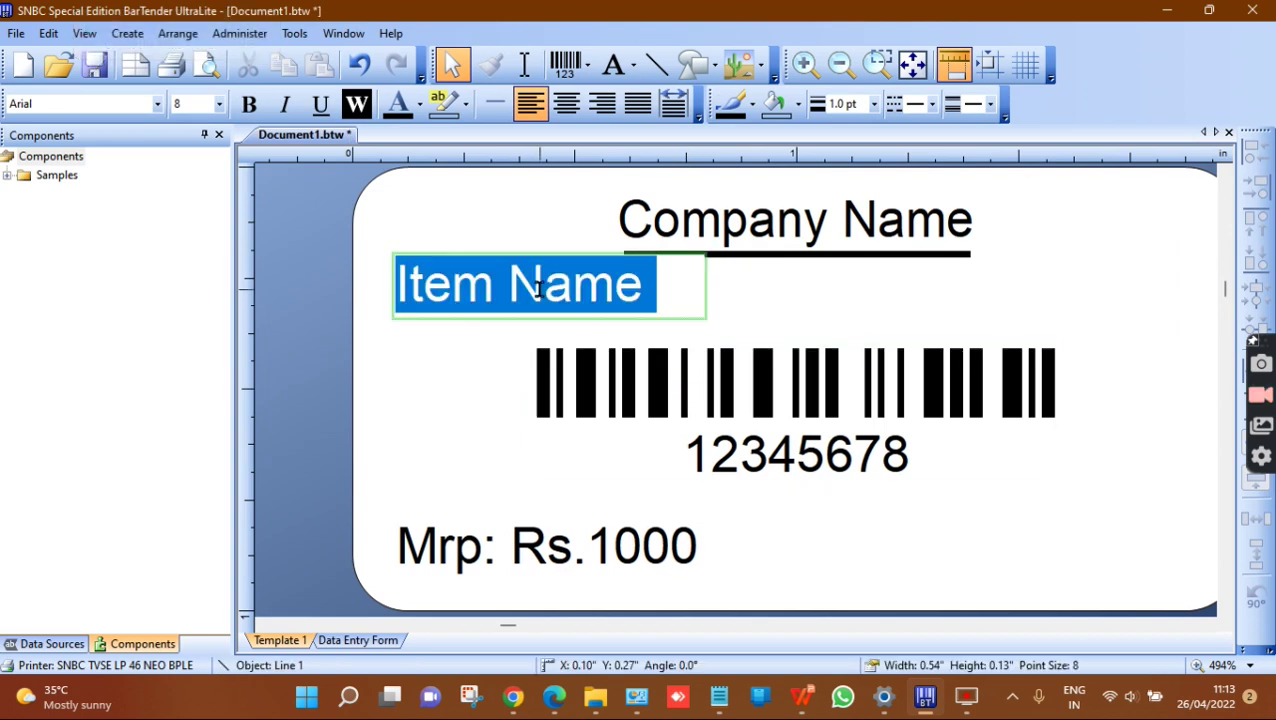
{"action": "double_click", "coordinate": [866, 232]}
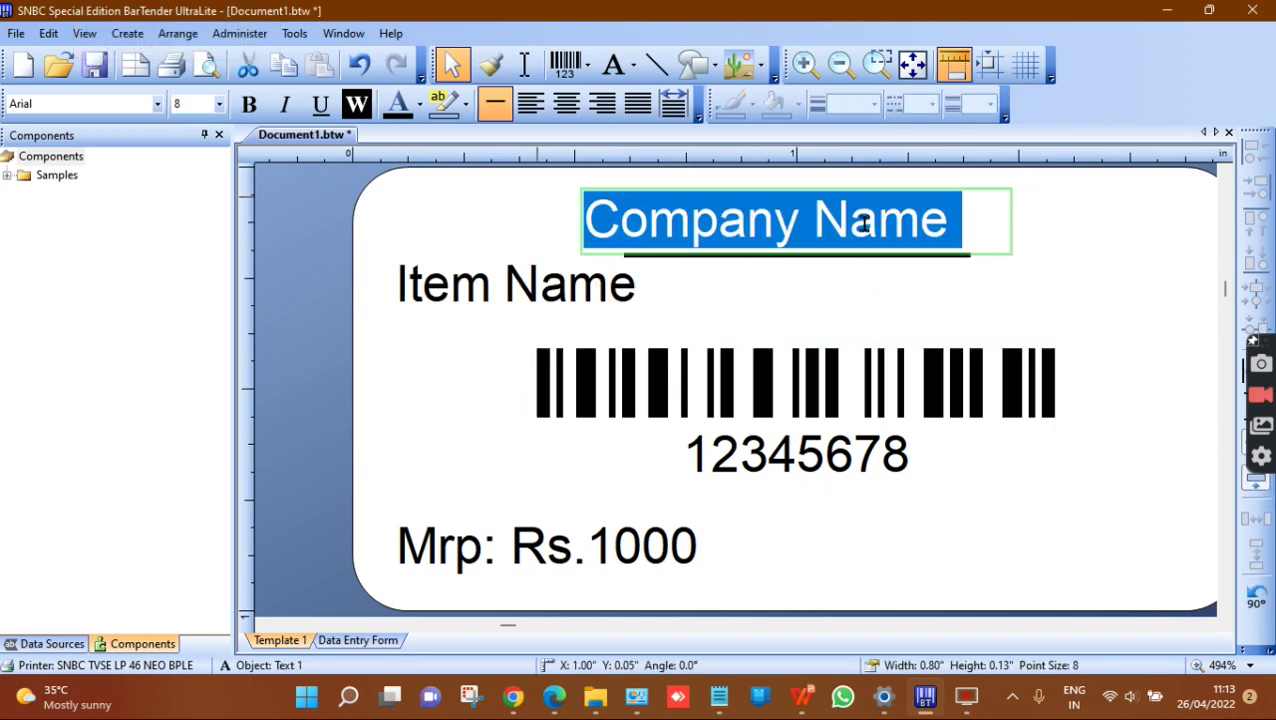
{"action": "left_click", "coordinate": [990, 535]}
{"action": "left_click", "coordinate": [763, 424]}
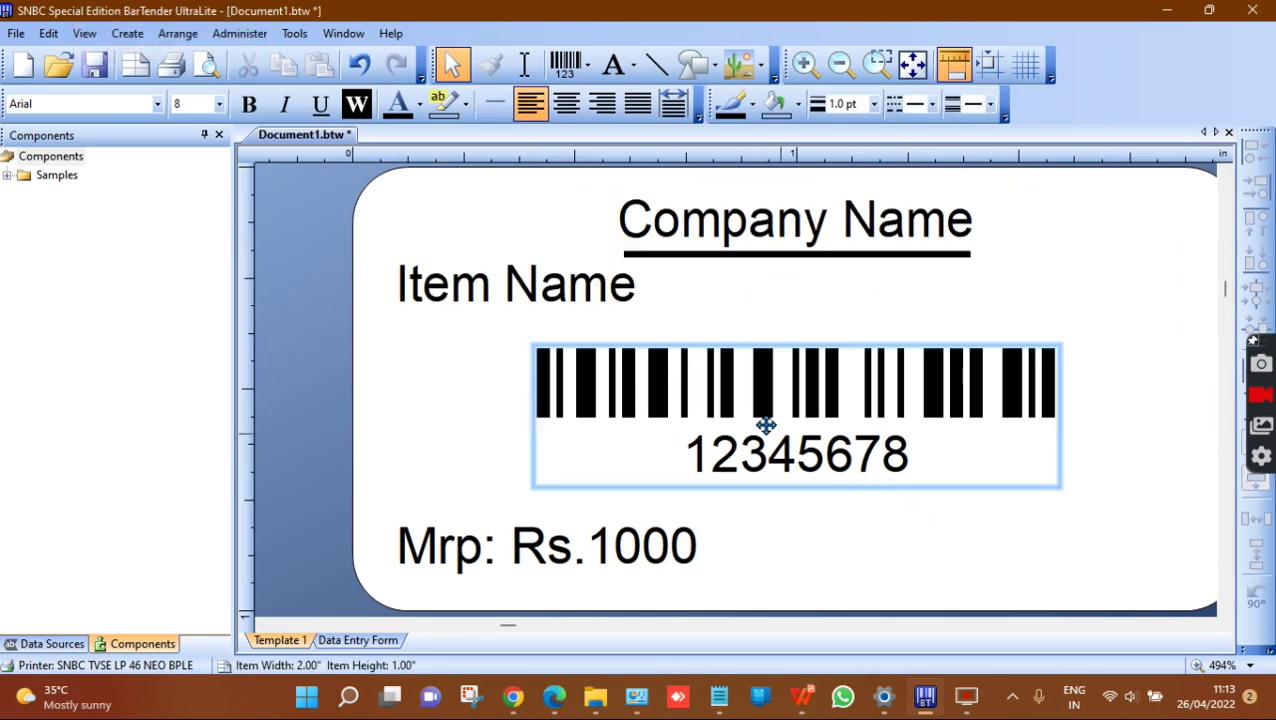
{"action": "left_click", "coordinate": [624, 313]}
{"action": "double_click", "coordinate": [588, 287]}
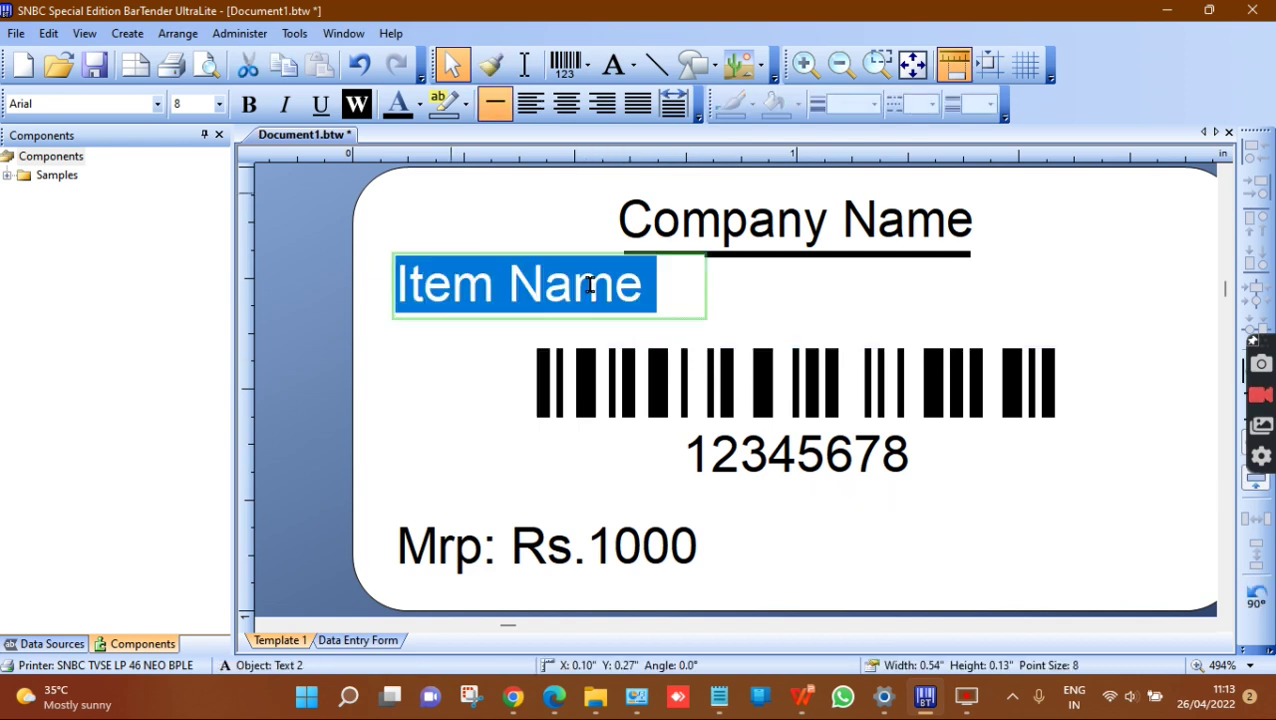
{"action": "left_click", "coordinate": [930, 310]}
{"action": "left_click", "coordinate": [820, 416]}
{"action": "double_click", "coordinate": [801, 421]}
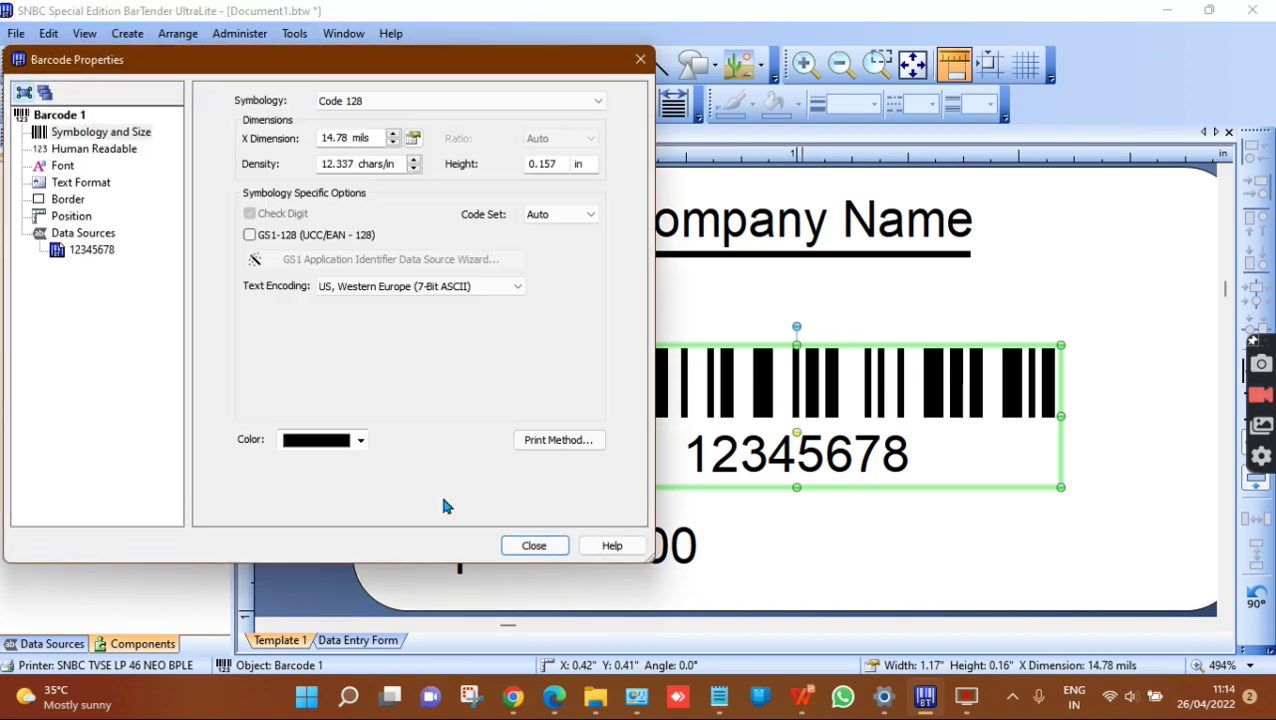
Change the barcode's embedded data from 12345678 to ABC1001
{"action": "left_click", "coordinate": [60, 254]}
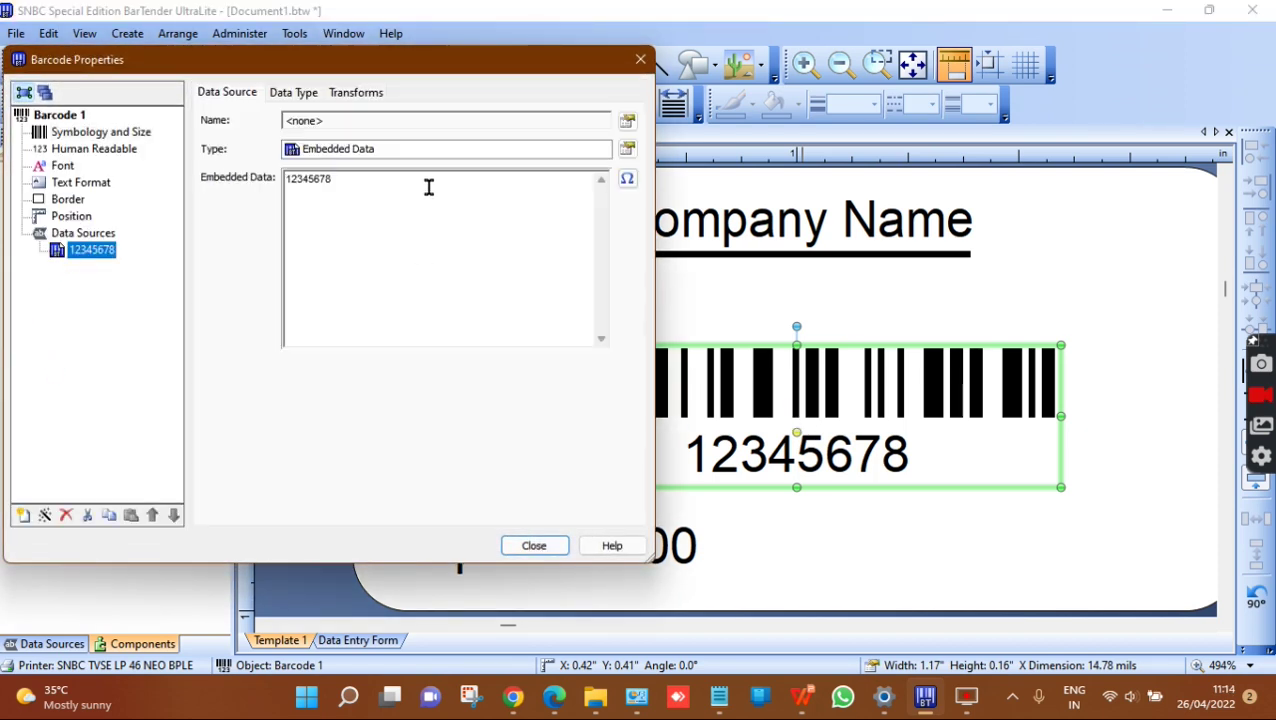
{"action": "left_click", "coordinate": [427, 188]}
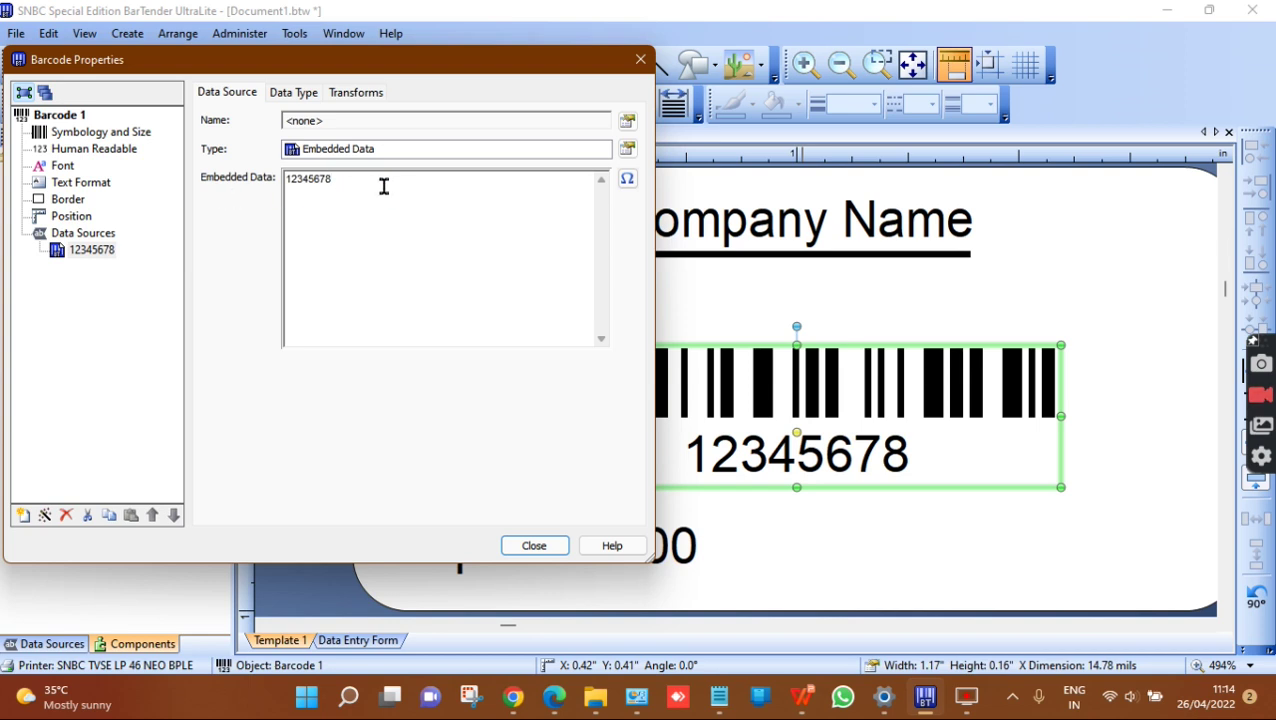
{"action": "key", "text": "BackSpace"}
{"action": "key", "text": "BackSpace"}
{"action": "key", "text": "BackSpace"}
{"action": "key", "text": "BackSpace"}
{"action": "key", "text": "BackSpace"}
{"action": "key", "text": "BackSpace"}
{"action": "key", "text": "BackSpace"}
{"action": "key", "text": "BackSpace"}
{"action": "type", "text": "AB"}
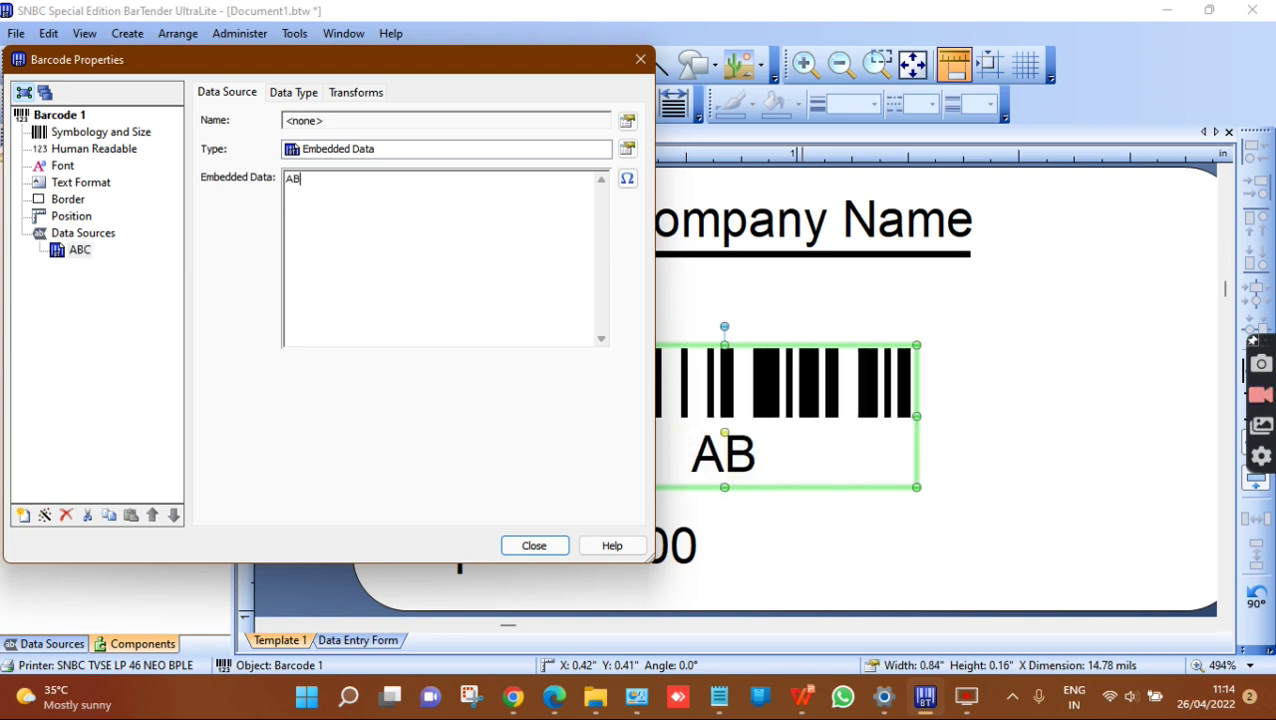
{"action": "type", "text": "C1001"}
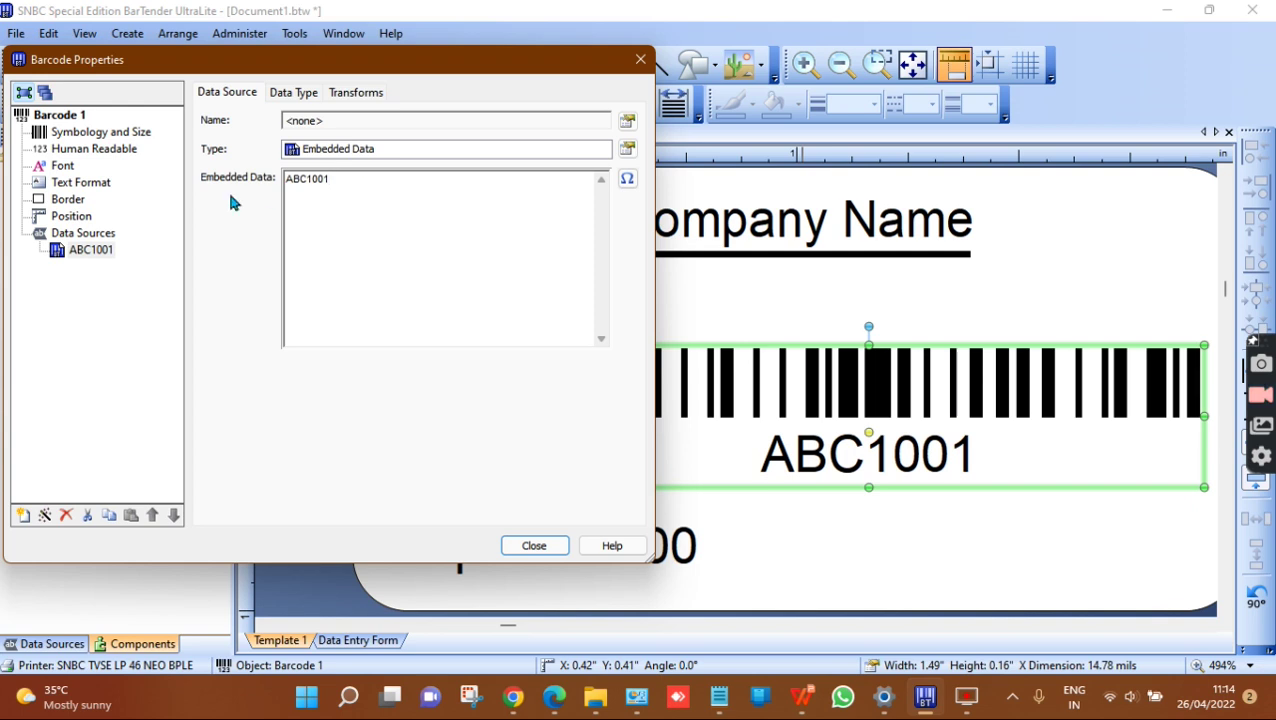
{"action": "left_click", "coordinate": [524, 546]}
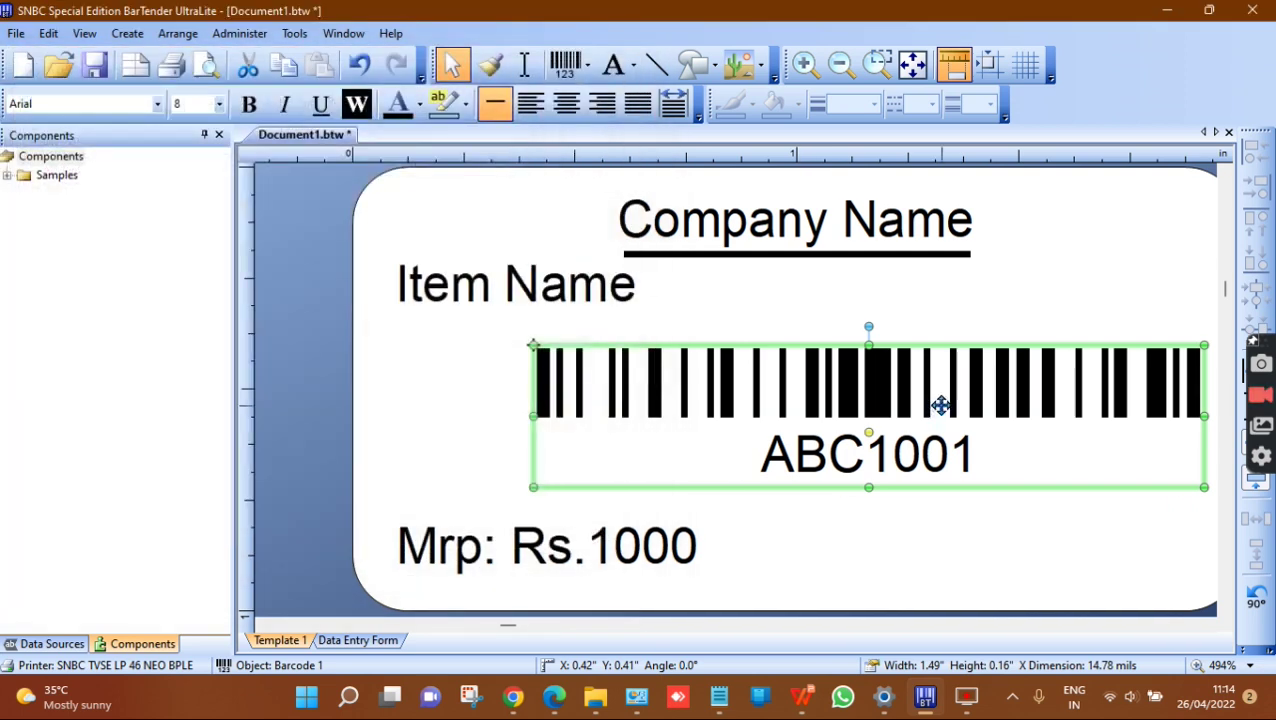
Shift the barcode left on the label and begin saving Document1.btw to the Desktop
{"action": "left_click_drag", "start_coordinate": [941, 404], "coordinate": [869, 404]}
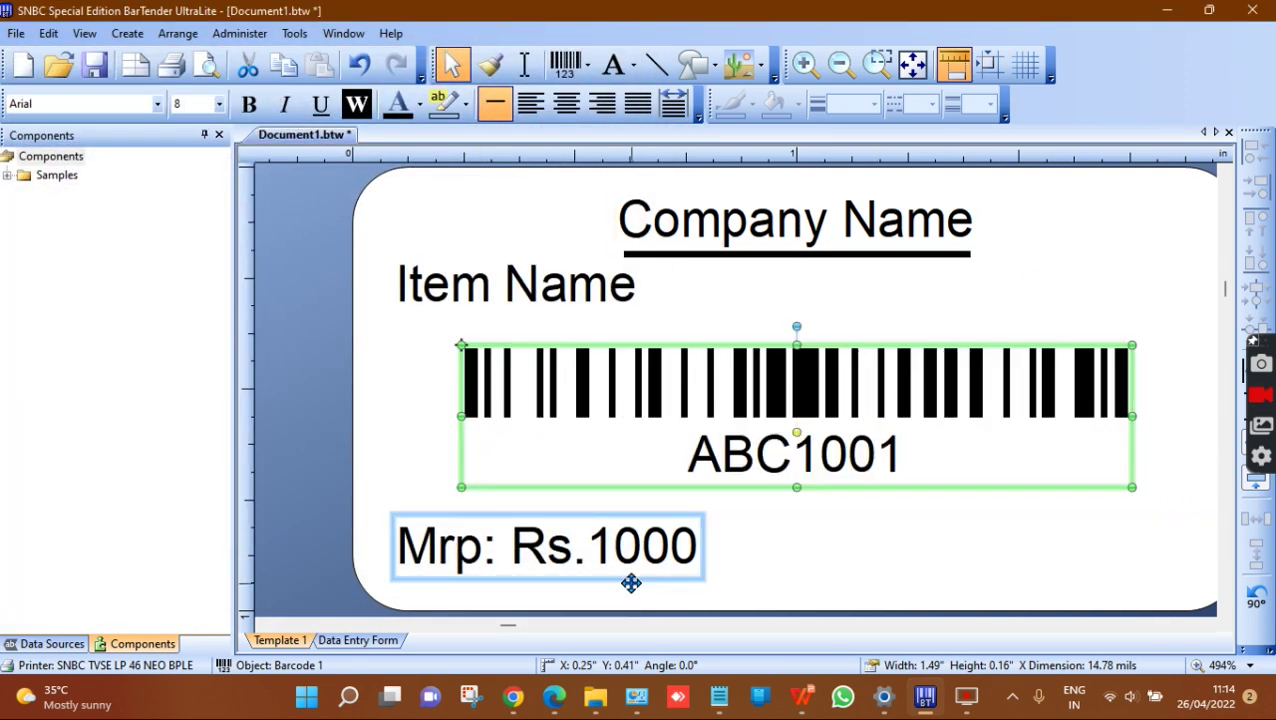
{"action": "left_click", "coordinate": [1128, 250]}
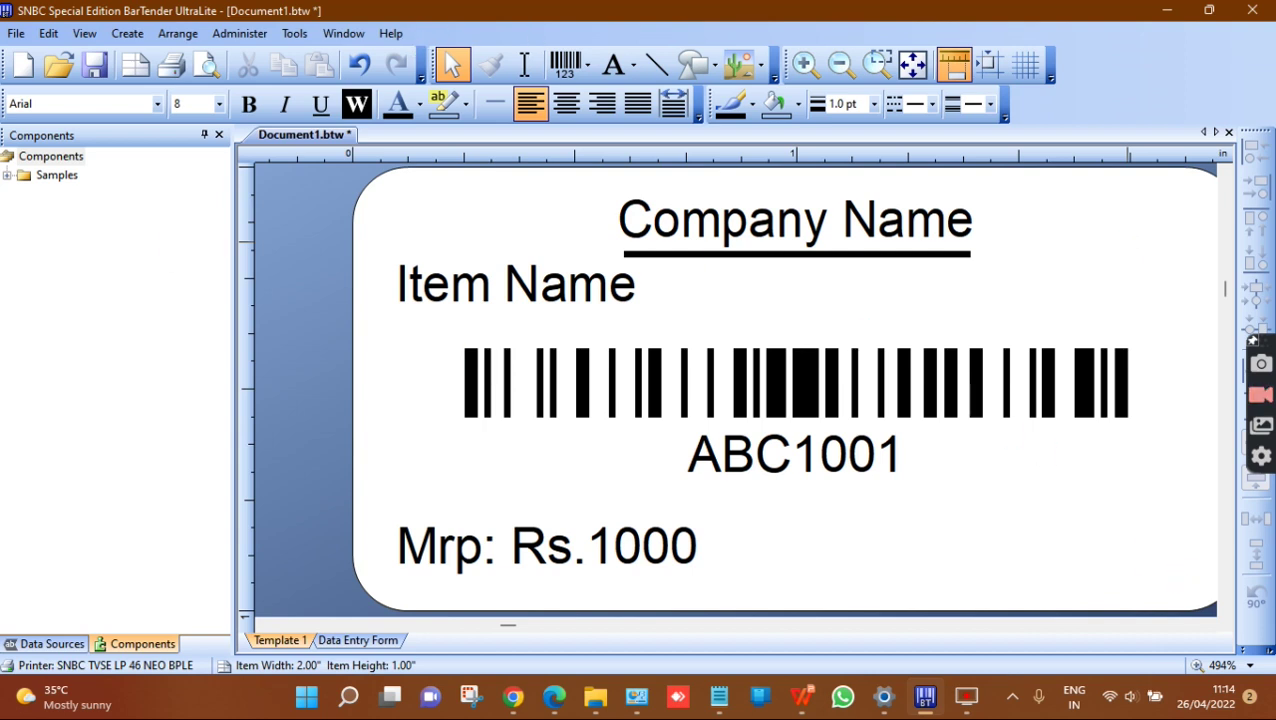
{"action": "left_click", "coordinate": [98, 66]}
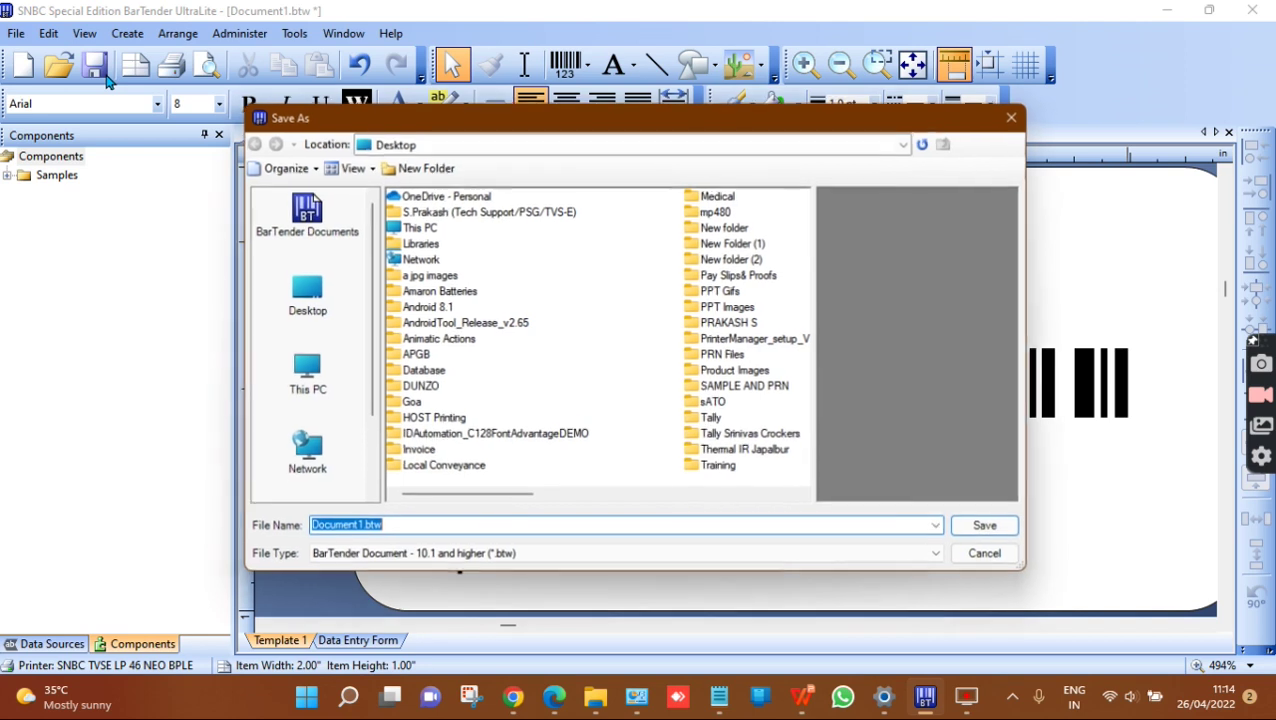
{"action": "left_click", "coordinate": [305, 302]}
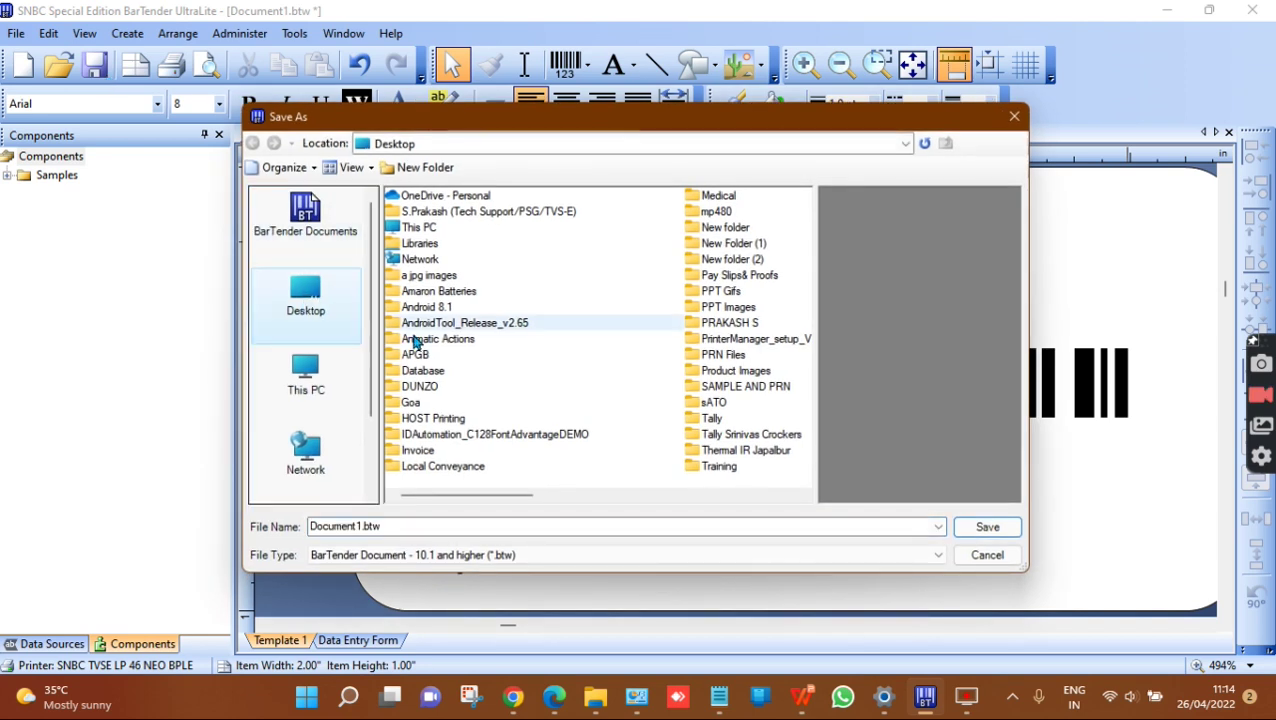